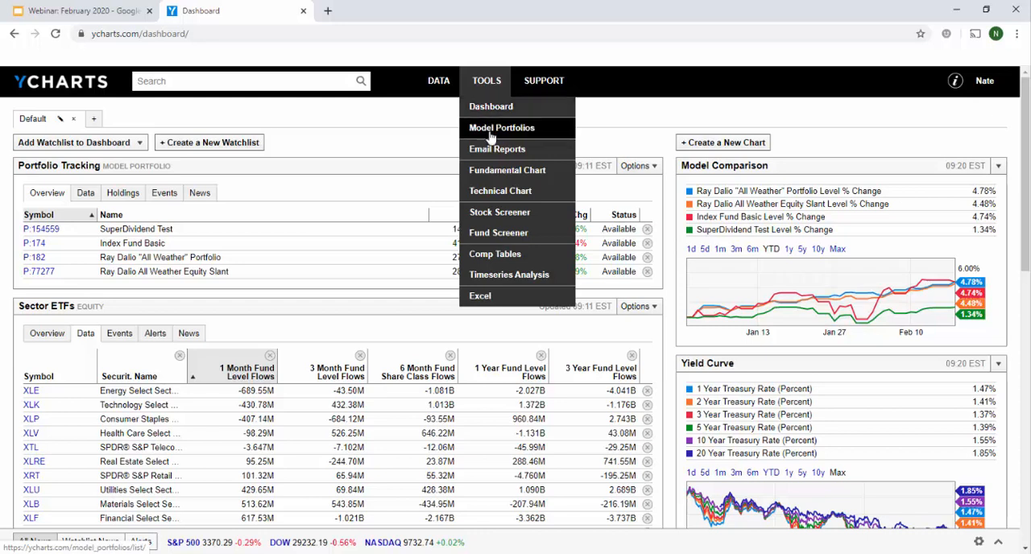
Open the most recently edited model portfolio, benchmarked to 80/20, and review its key stats, holdings, returns and risk info
click(488, 135)
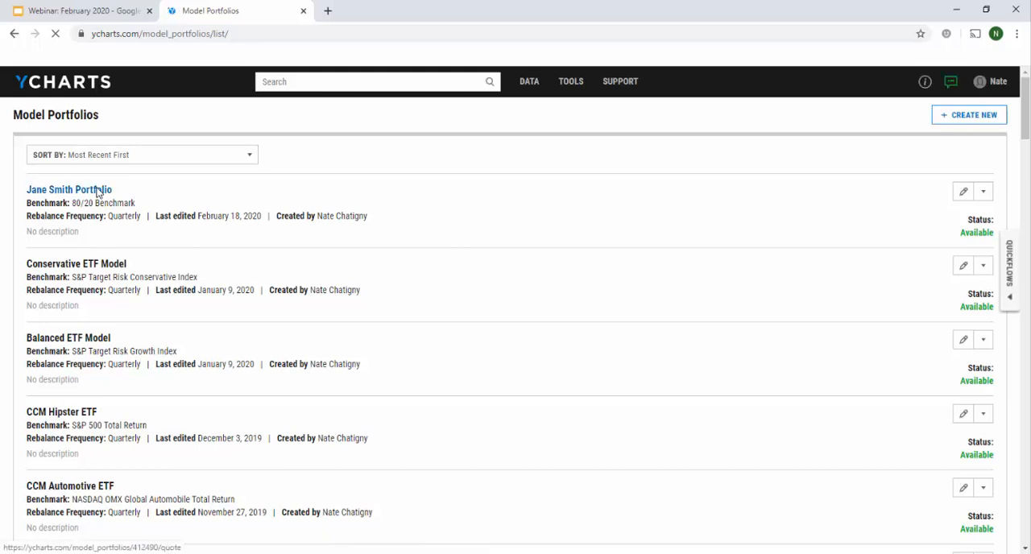
click(98, 193)
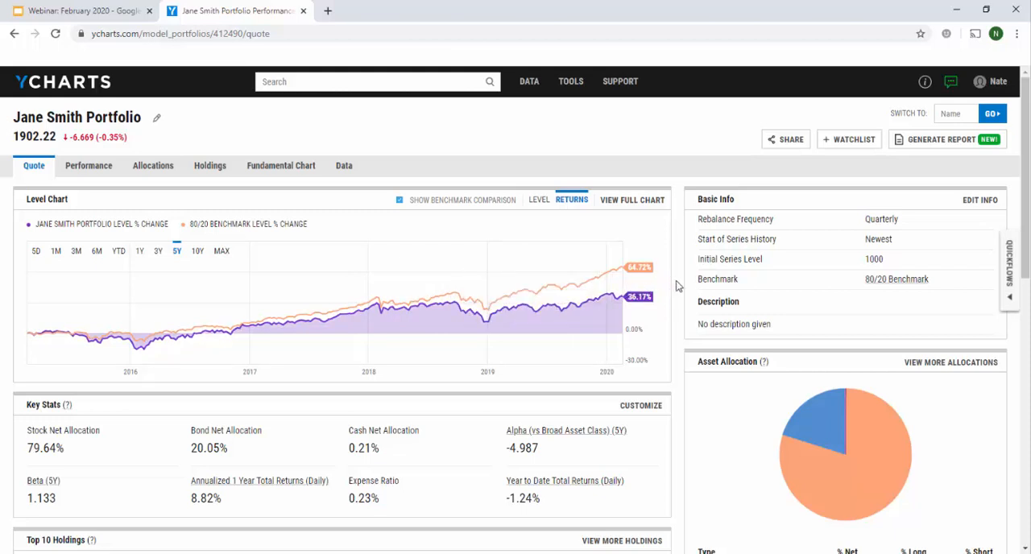
scroll(677, 288, down, 2)
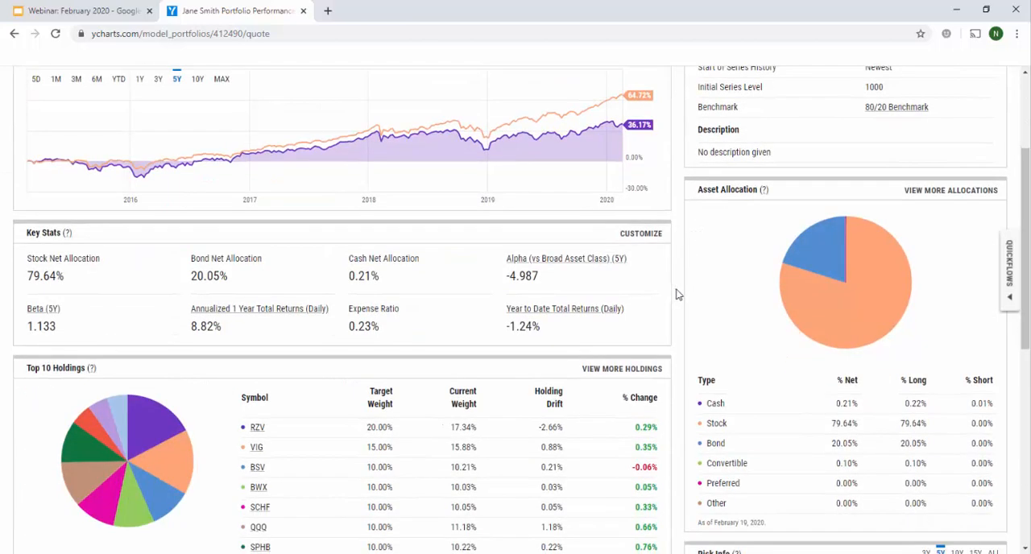
scroll(676, 295, down, 2)
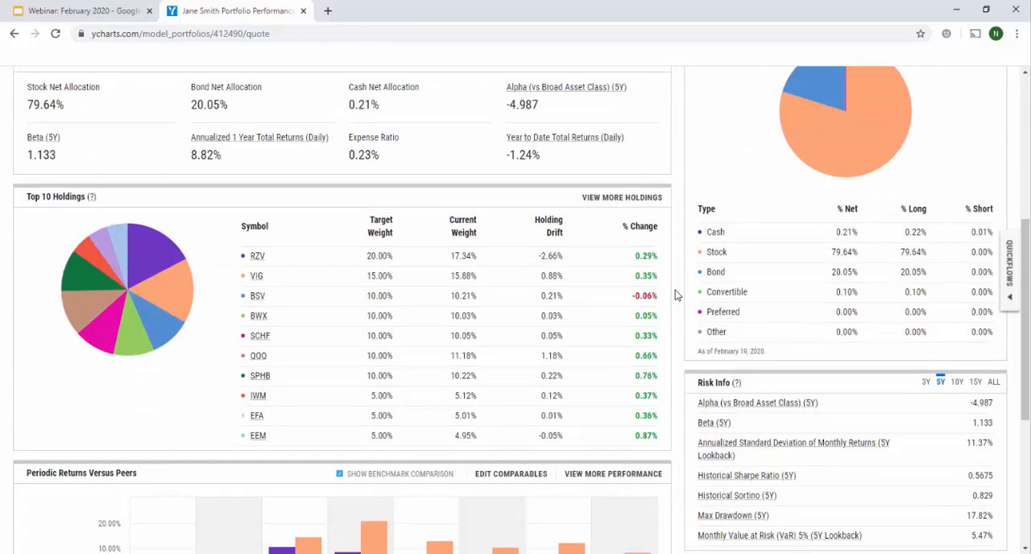
scroll(676, 295, down, 2)
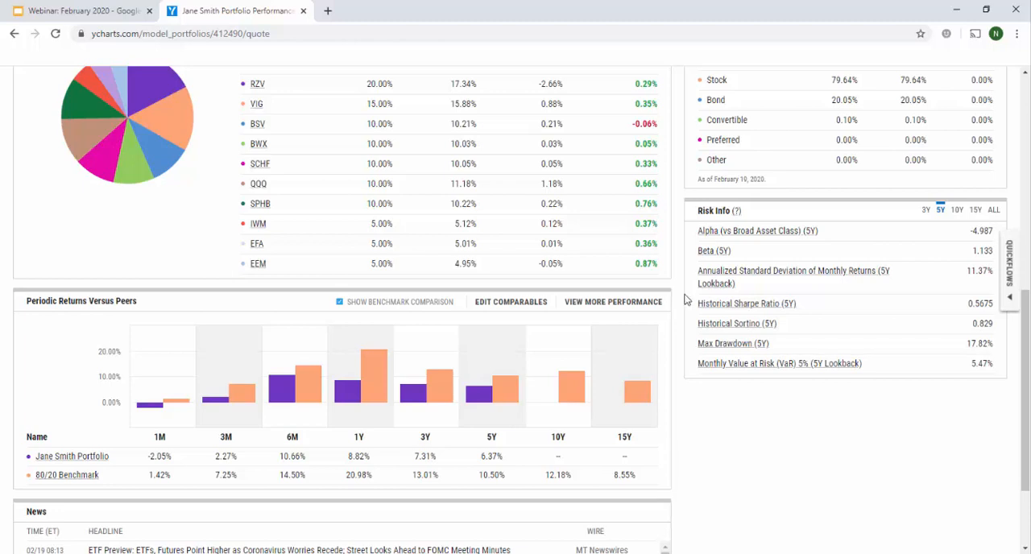
Generate the Holdings Calendar Quarter Returns table for the open portfolio from the single-security Quickflows
click(1007, 302)
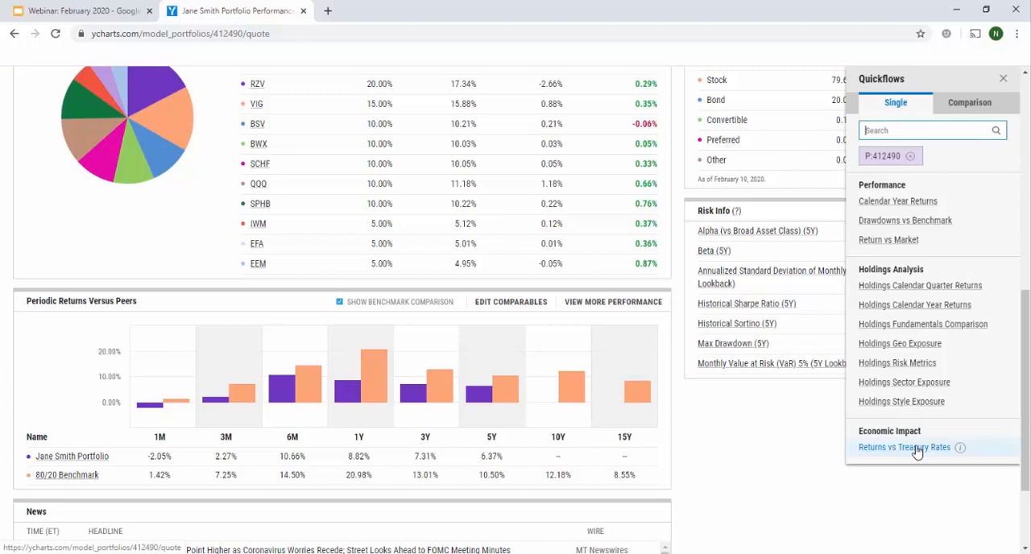
click(957, 113)
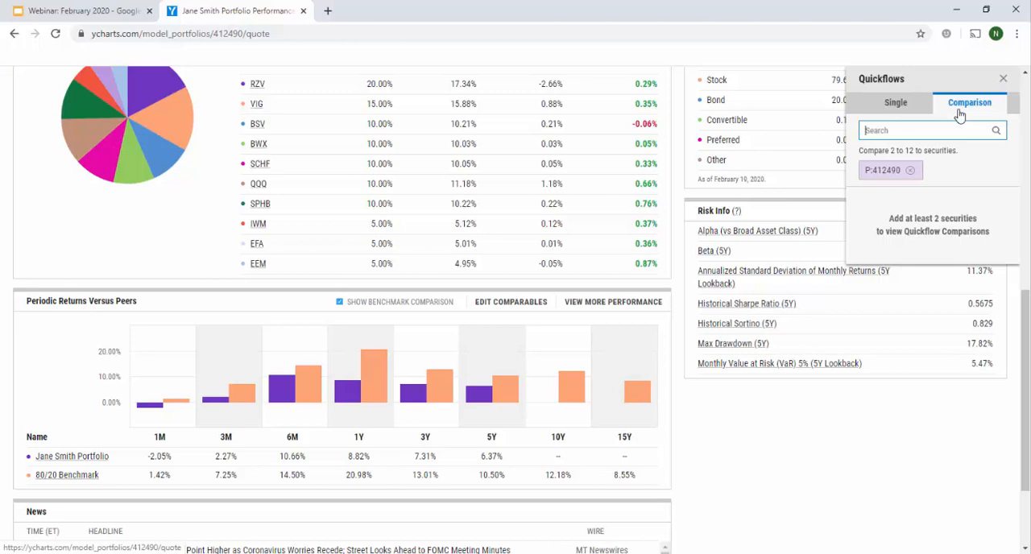
click(895, 106)
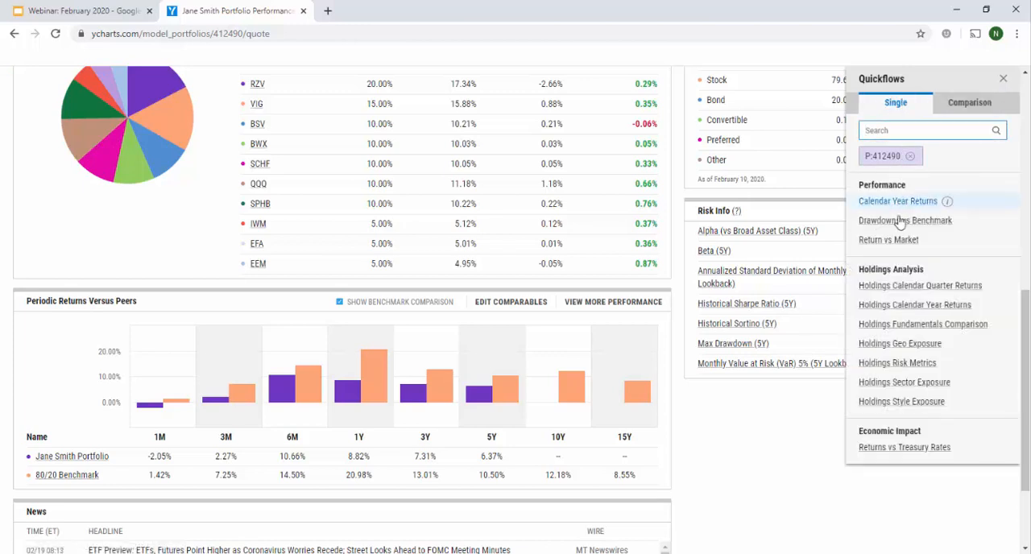
click(913, 290)
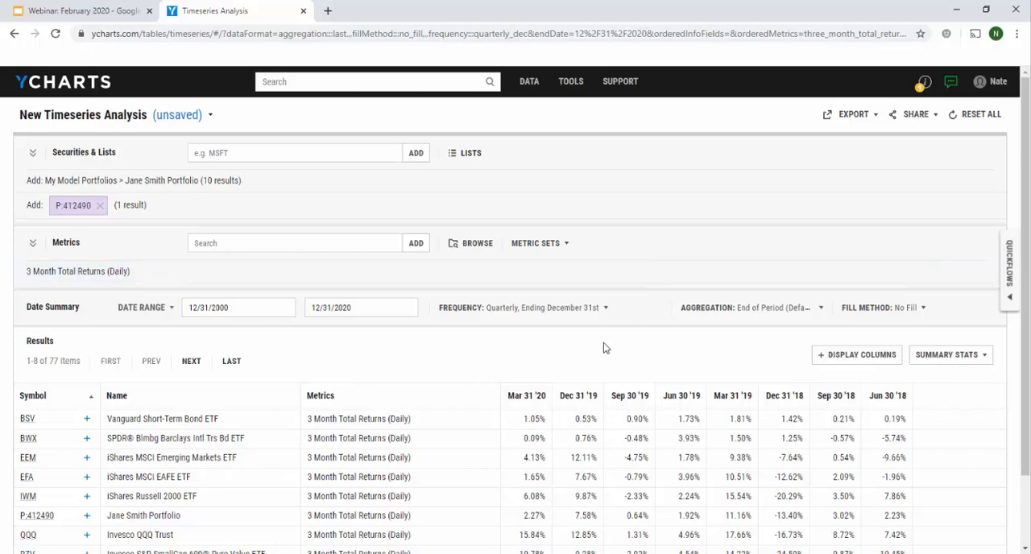
Examine the quarterly returns of RZV for Mar 31 '20 and Dec 31 '18 in the results table
scroll(489, 360, down, 2)
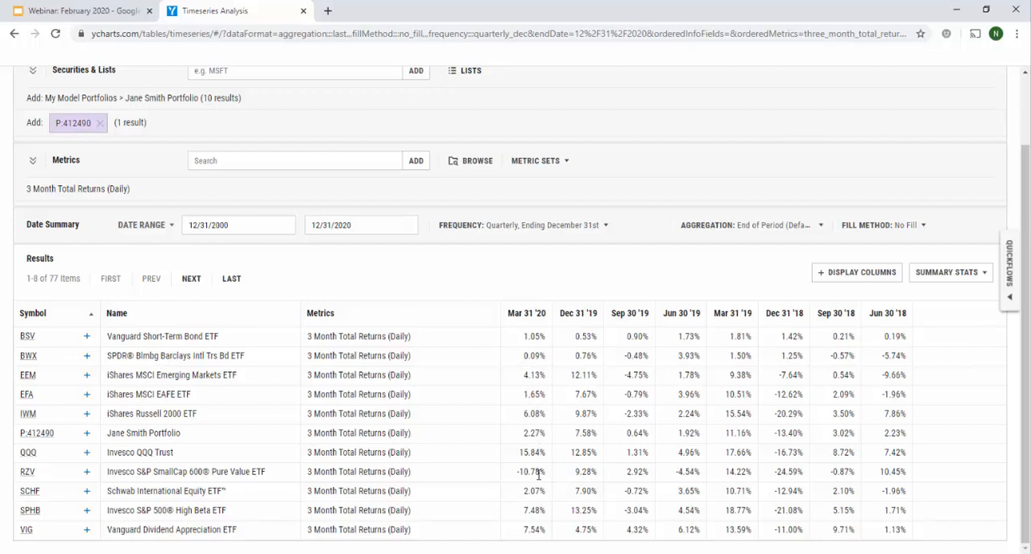
drag(544, 475, 511, 478)
click(488, 278)
drag(801, 473, 772, 479)
click(770, 480)
Run the Drawdowns vs Benchmark Quickflow for the portfolio
click(1005, 308)
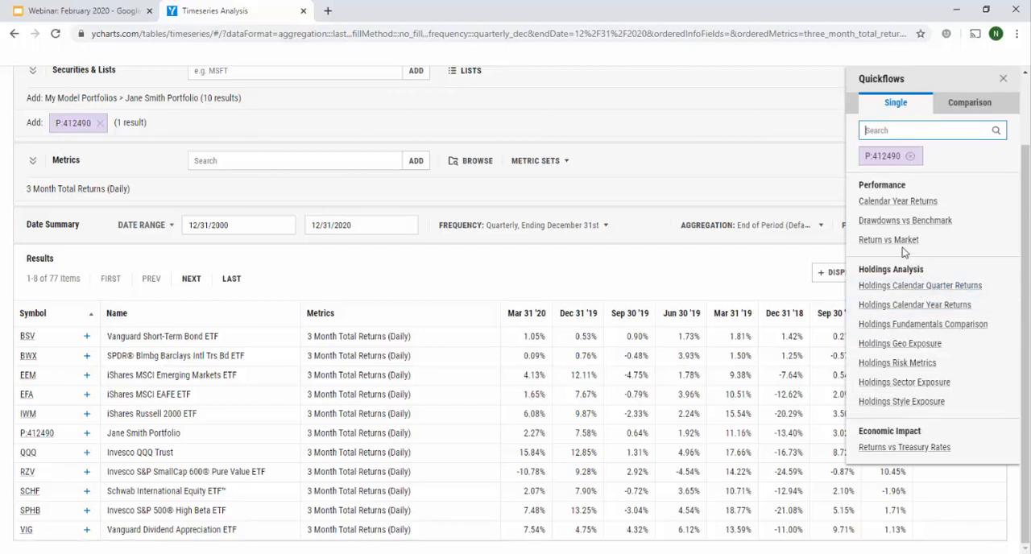
click(889, 225)
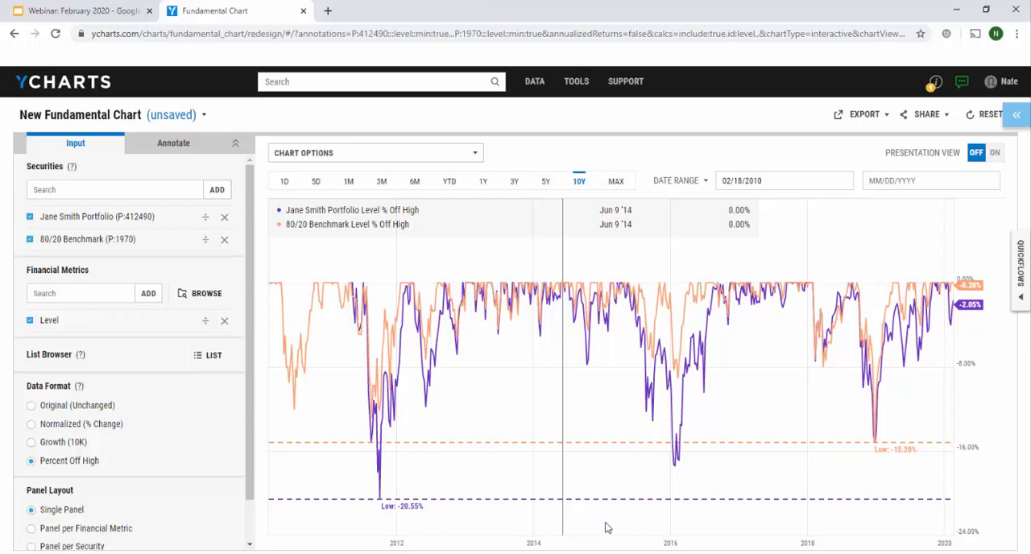
Add the Ray Dalio "All Weather" Portfolio (P:182) to the Quickflows comparison alongside the current portfolio
click(1016, 277)
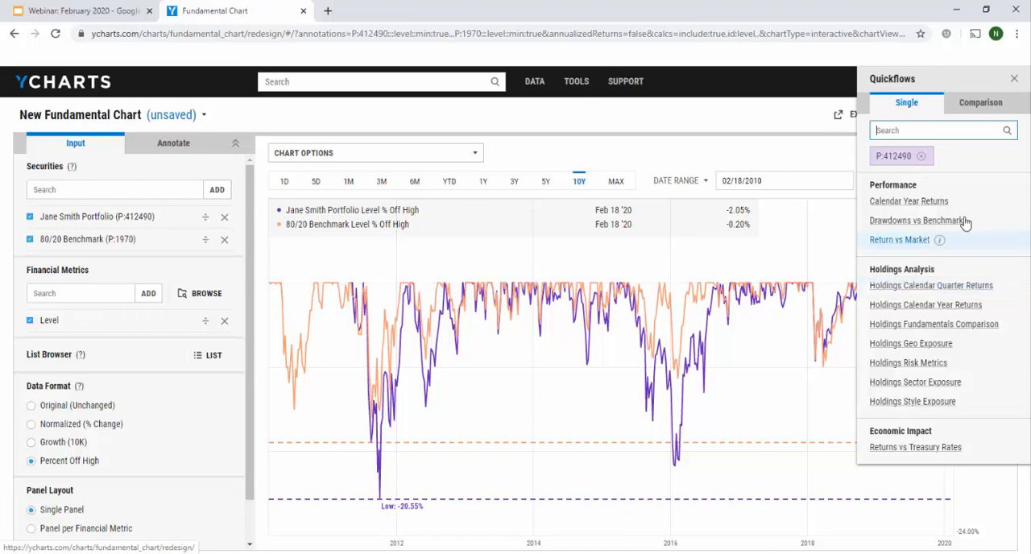
click(959, 110)
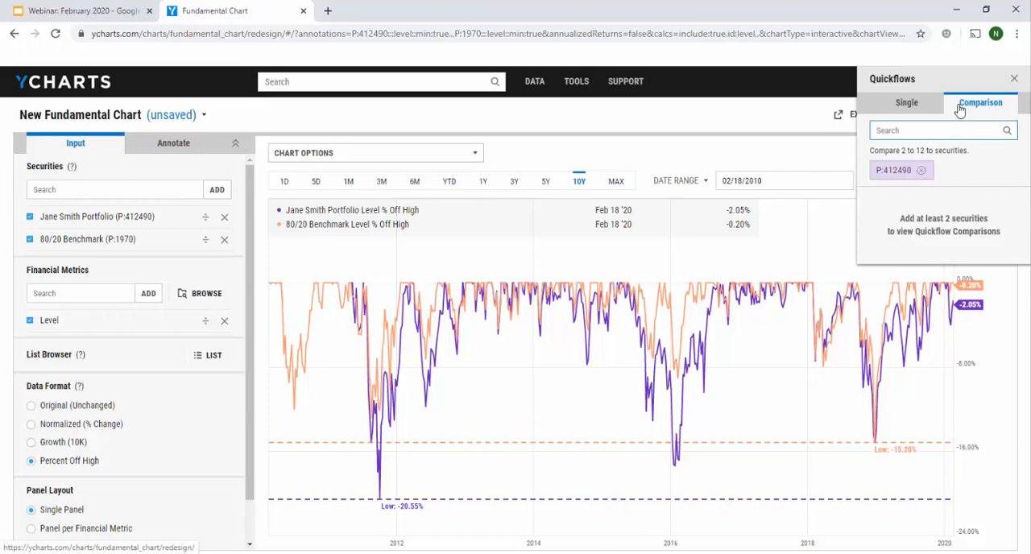
text(ray)
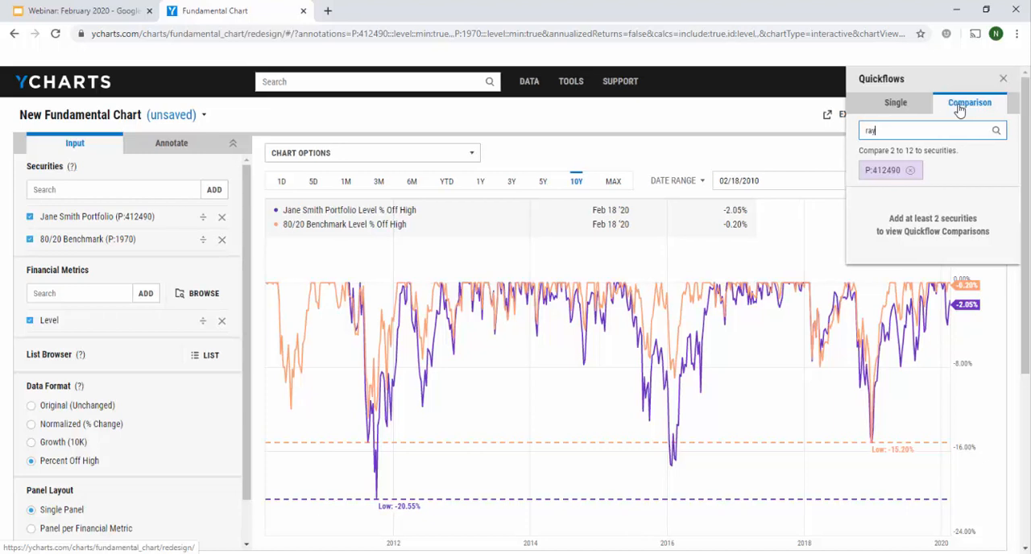
text( da)
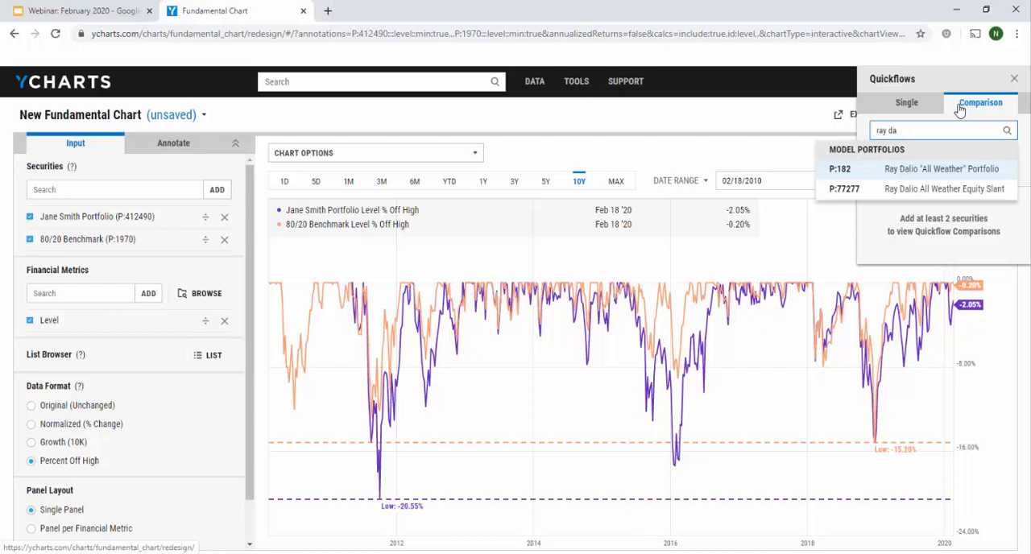
click(927, 172)
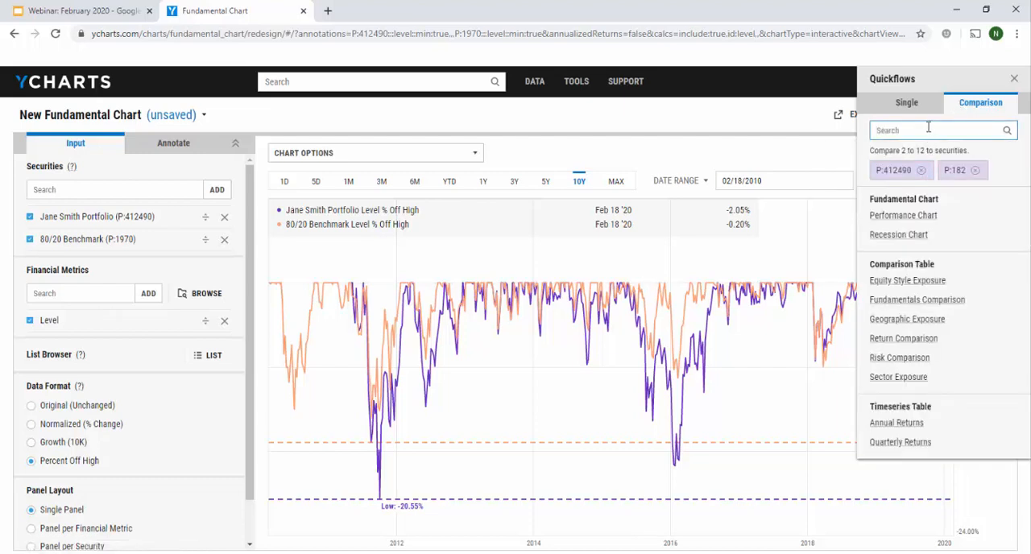
Search for "balanced etf" and add the Balanced ETF Model (P:1971) to the Quickflows comparison
text(balan)
key(BackSpace)
key(BackSpace)
key(BackSpace)
key(BackSpace)
key(BackSpace)
text(ba)
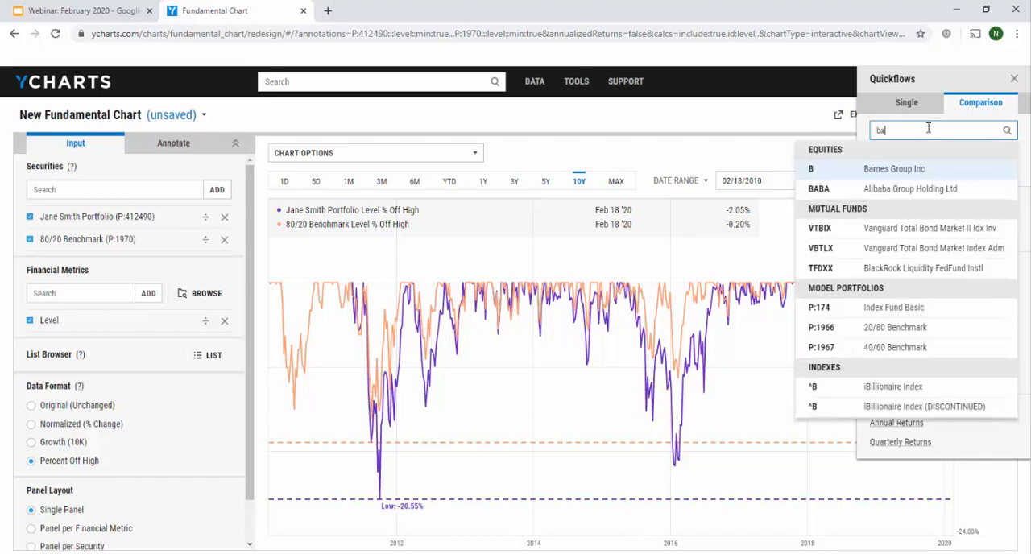
text(lanced)
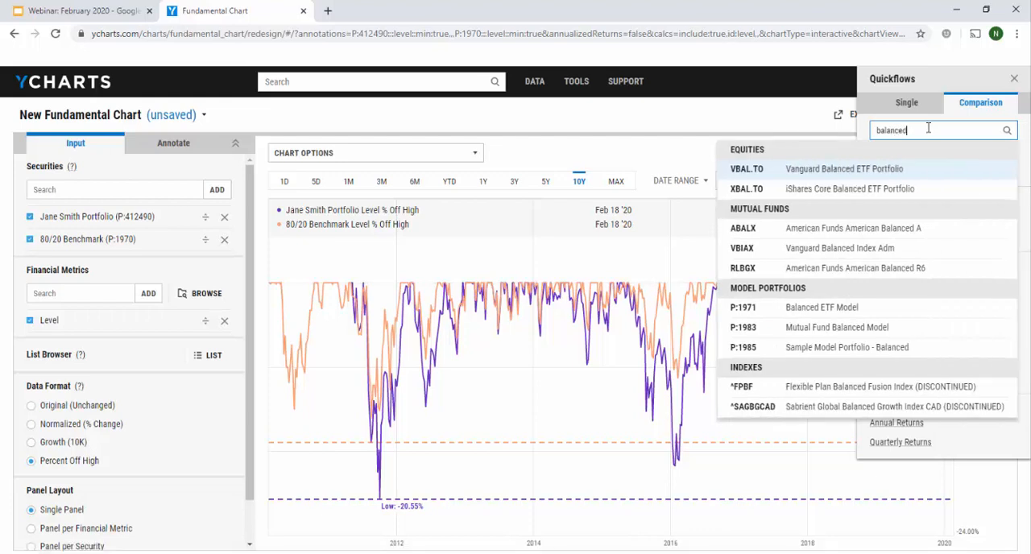
text( etf)
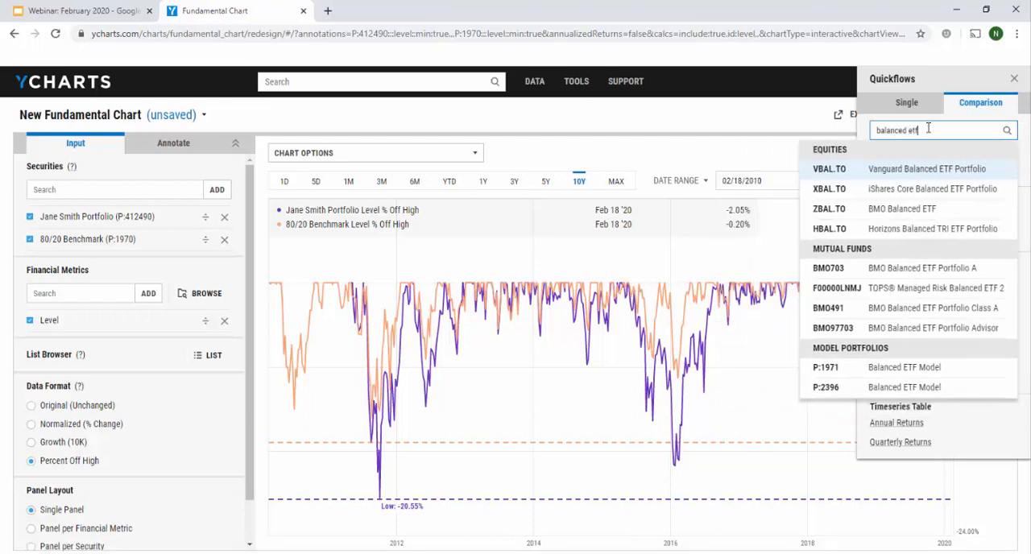
key(Up)
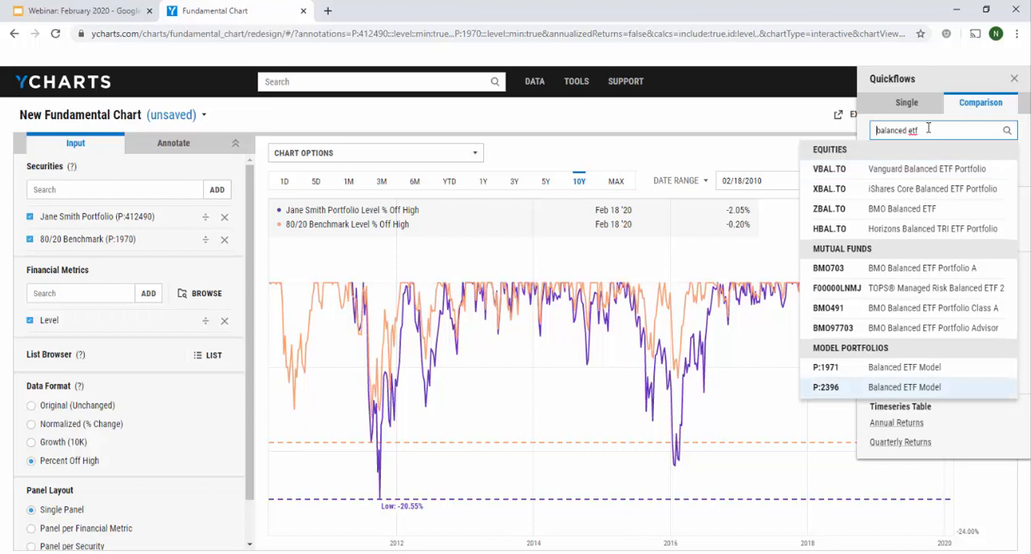
key(Up)
key(Return)
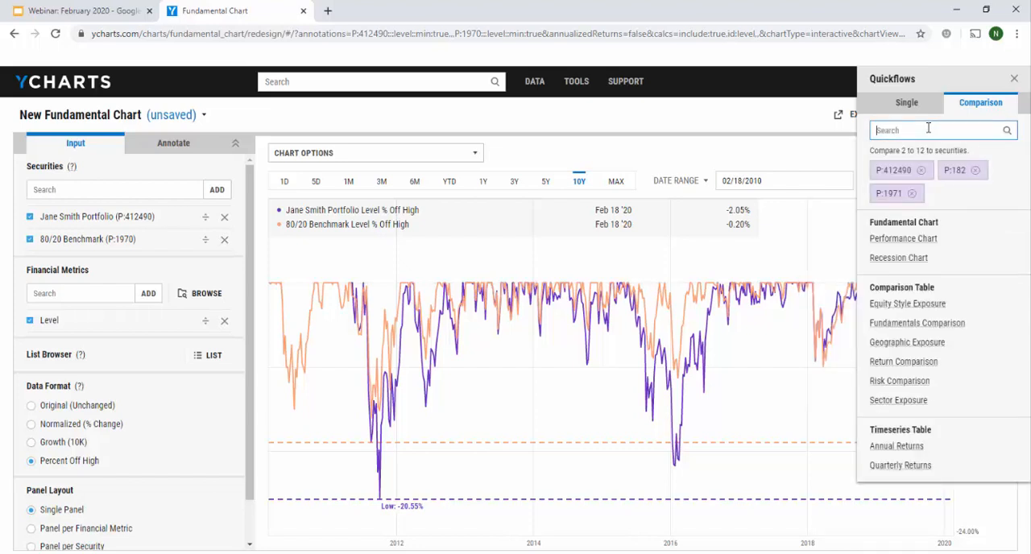
Search for "dfa 60" and add DFA Global Allocation 60/40 I (DGSIX) to the Quickflows comparison
text(dfa)
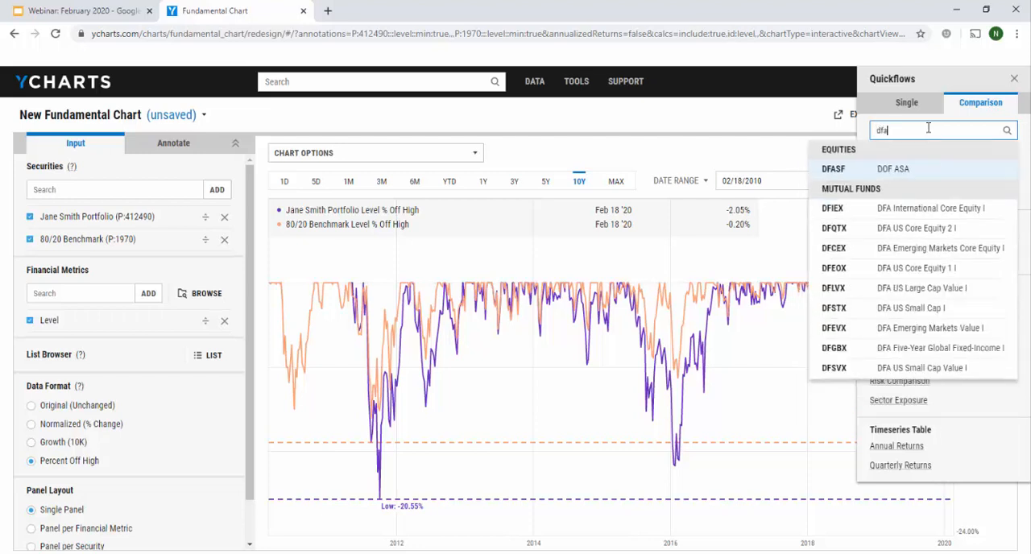
text( 60)
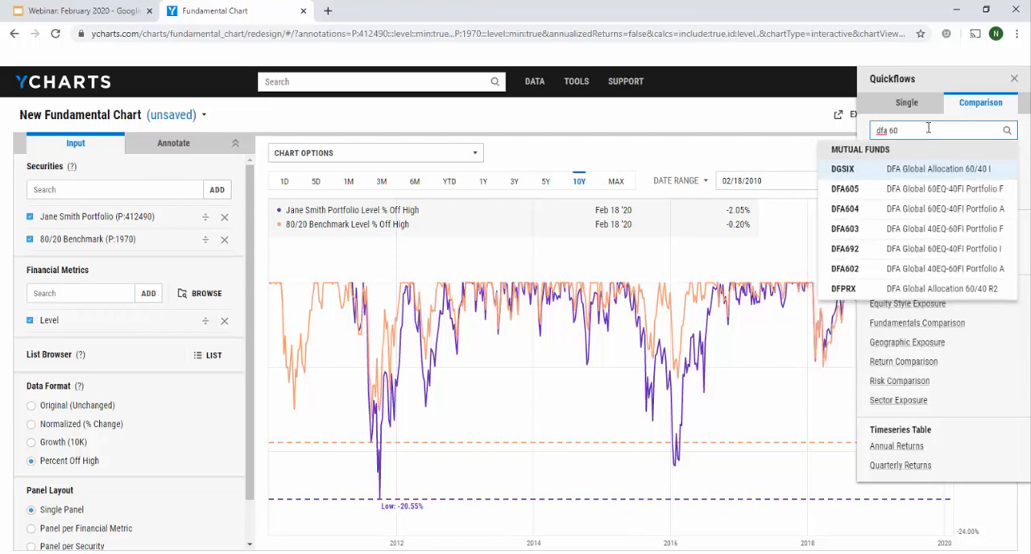
key(Return)
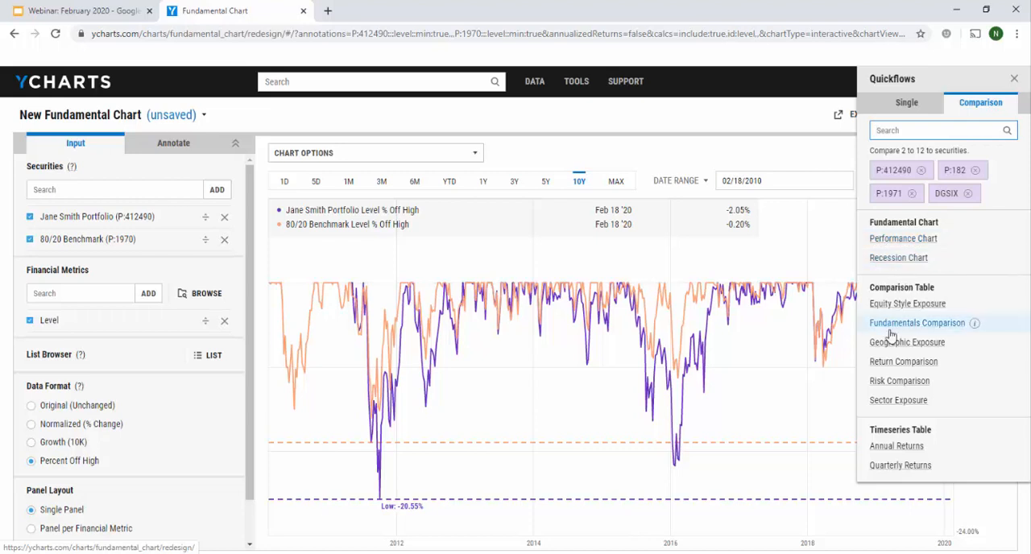
Generate the Risk Comparison table for the four securities and collapse its Metrics section
click(897, 382)
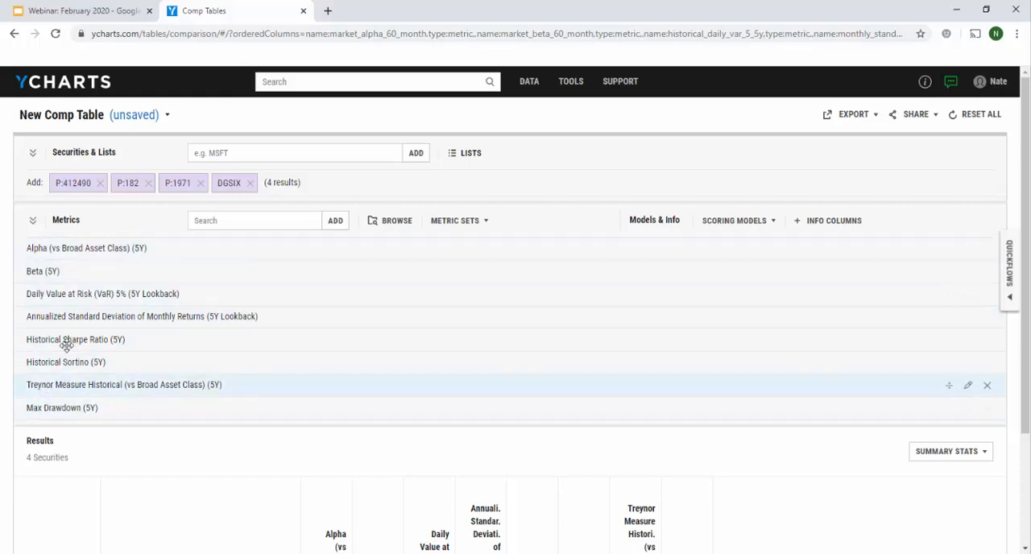
click(32, 223)
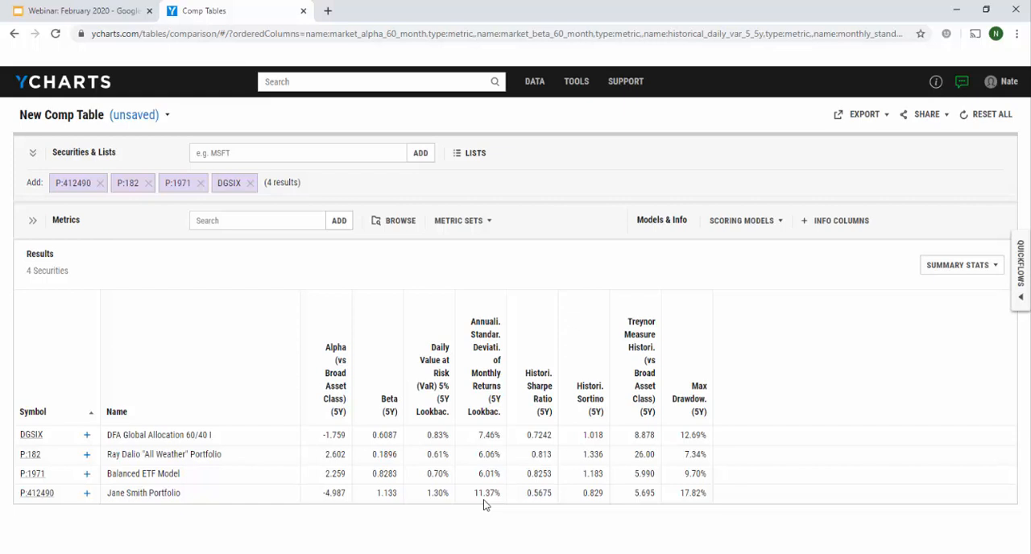
Generate the comparison Performance Chart for the same four securities and set its date range to 5Y
click(1022, 277)
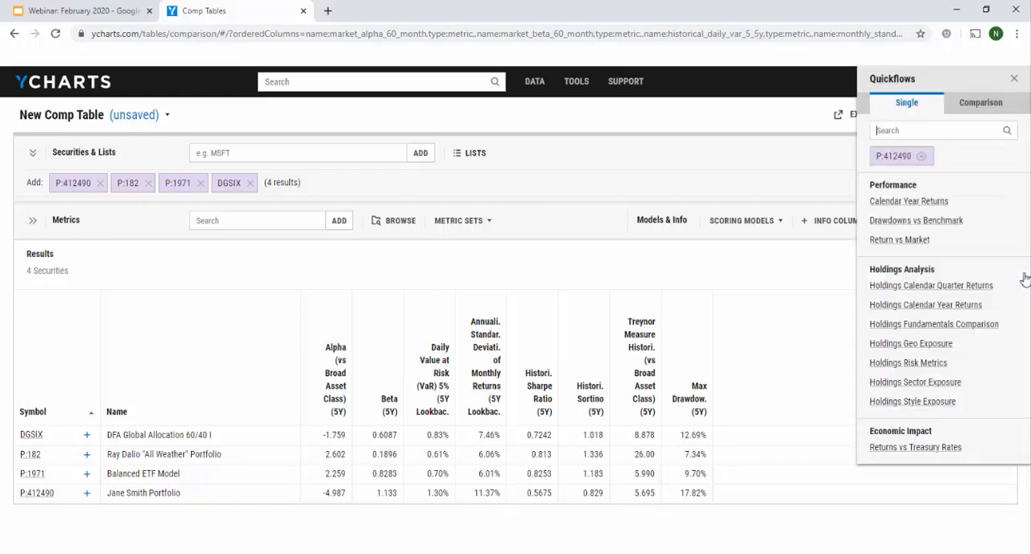
click(996, 102)
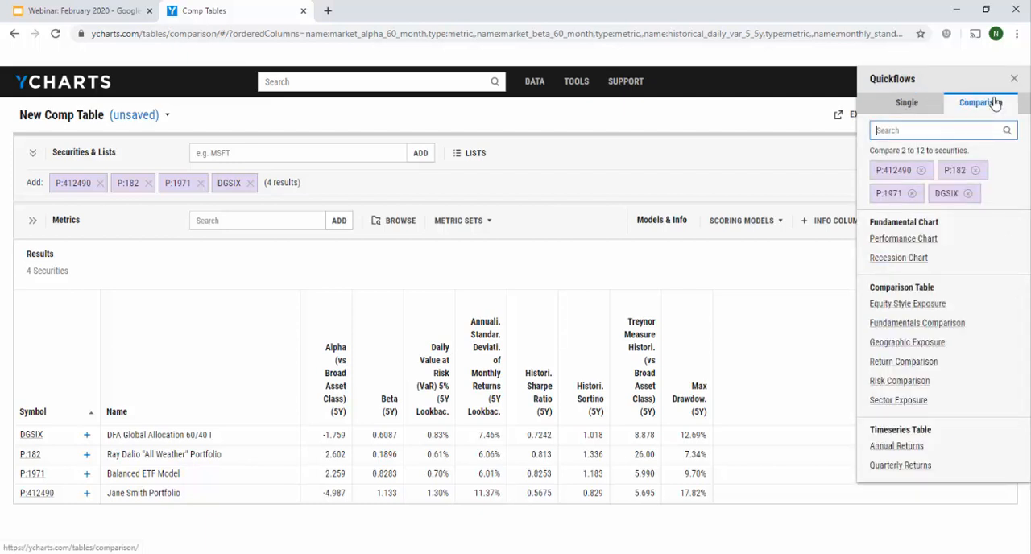
click(903, 239)
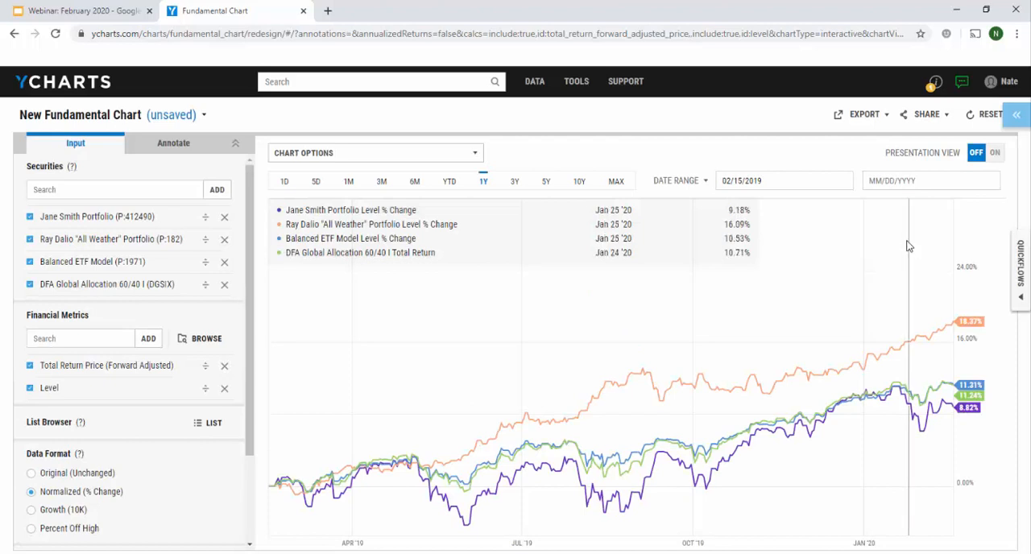
click(545, 183)
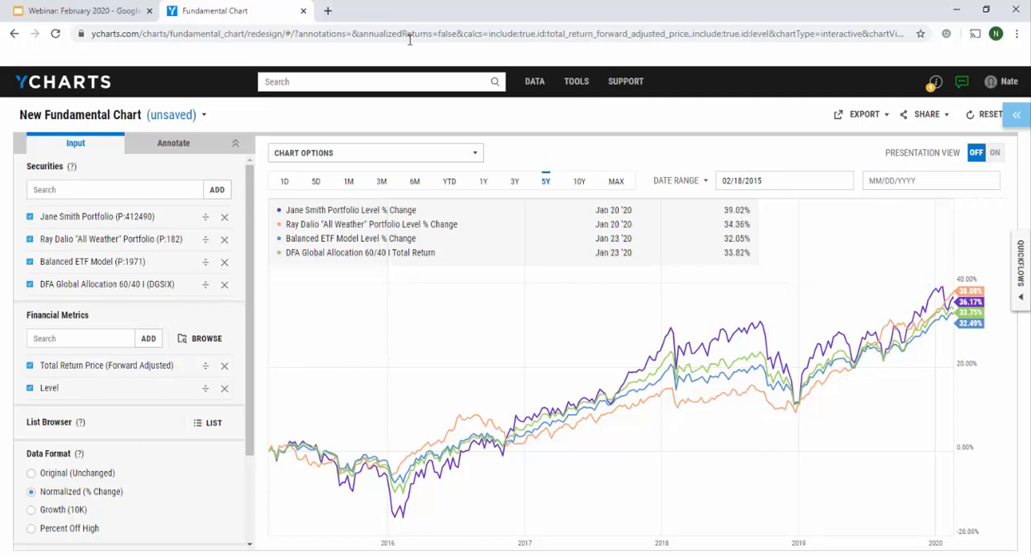
Search for "hd", open The Home Depot Inc (HD) quote page and display its available Quickflows
click(421, 87)
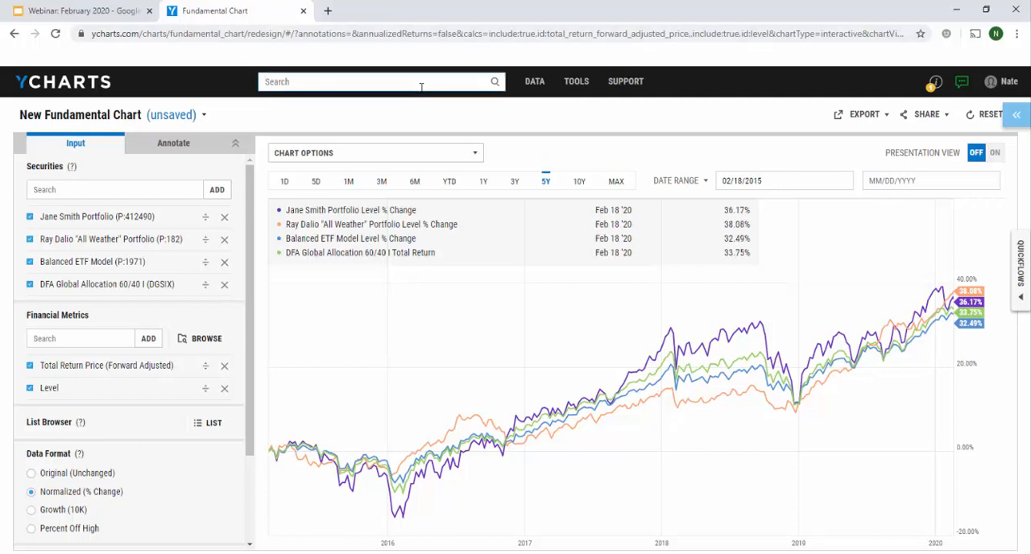
text(hd)
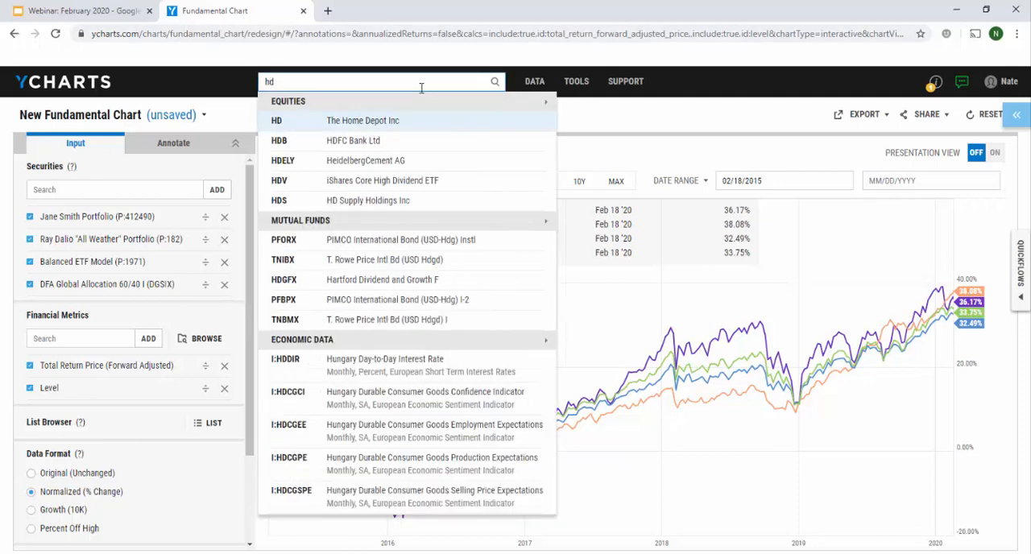
key(Return)
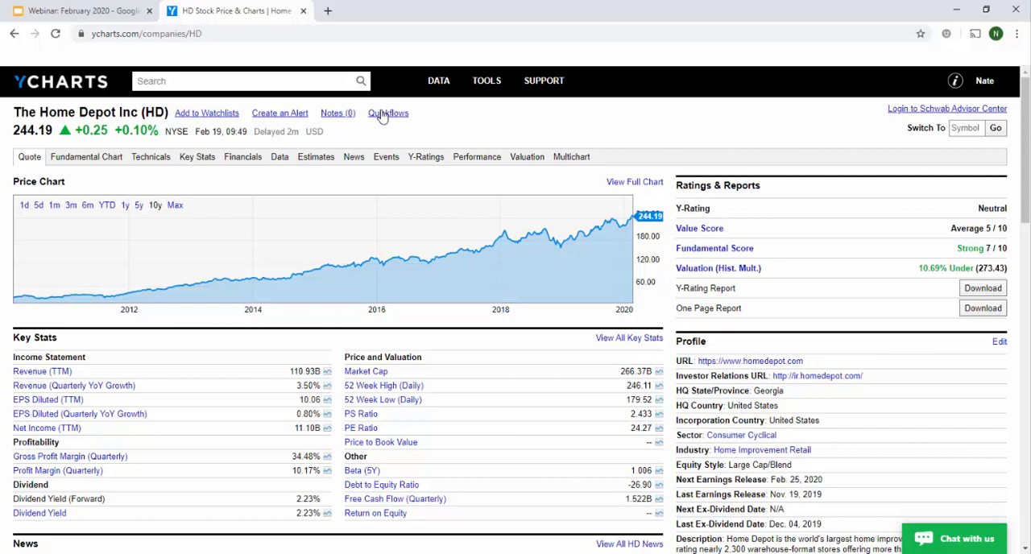
click(383, 115)
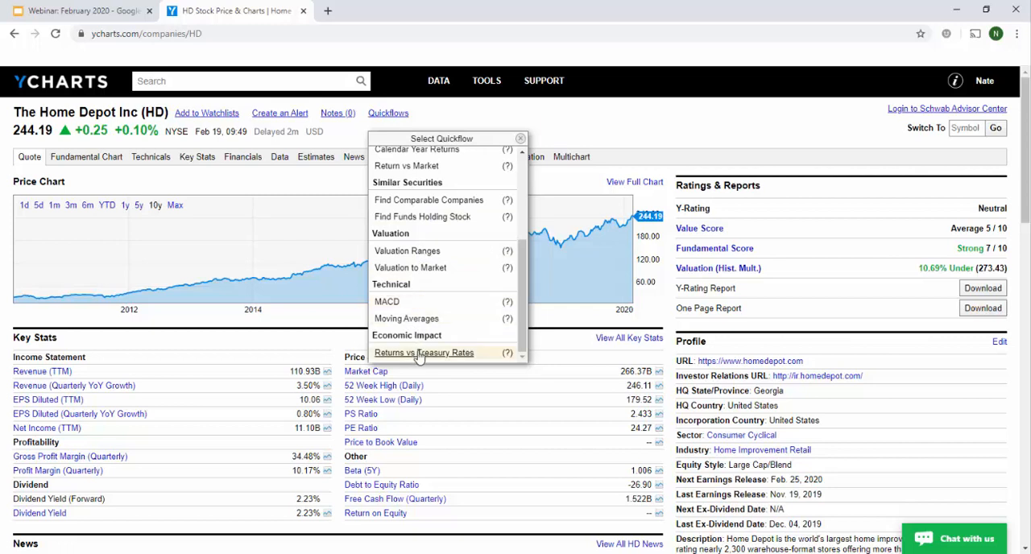
Generate the Dividend Health Chart for The Home Depot Inc and inspect its dividend markers from 2011 to 2012
scroll(419, 357, up, 3)
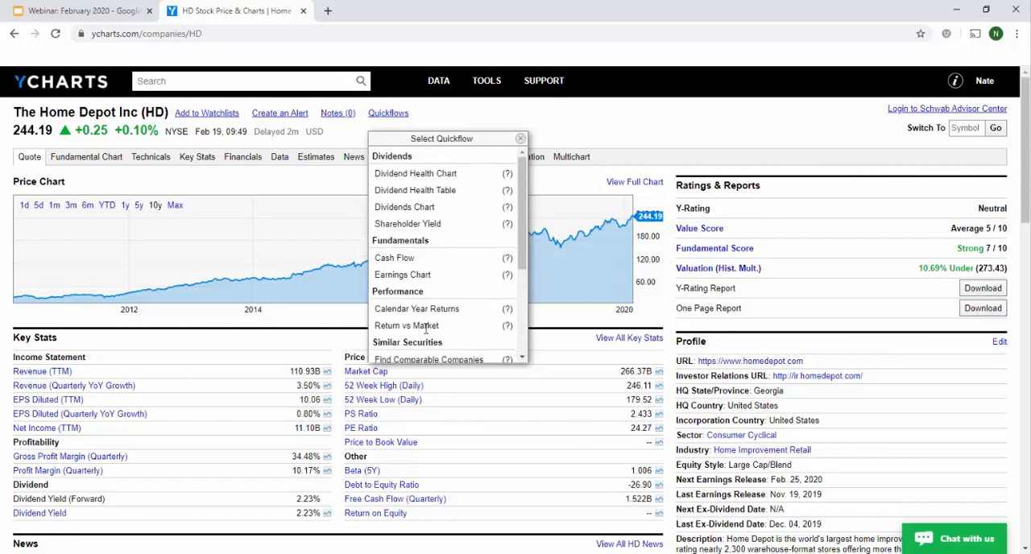
click(419, 174)
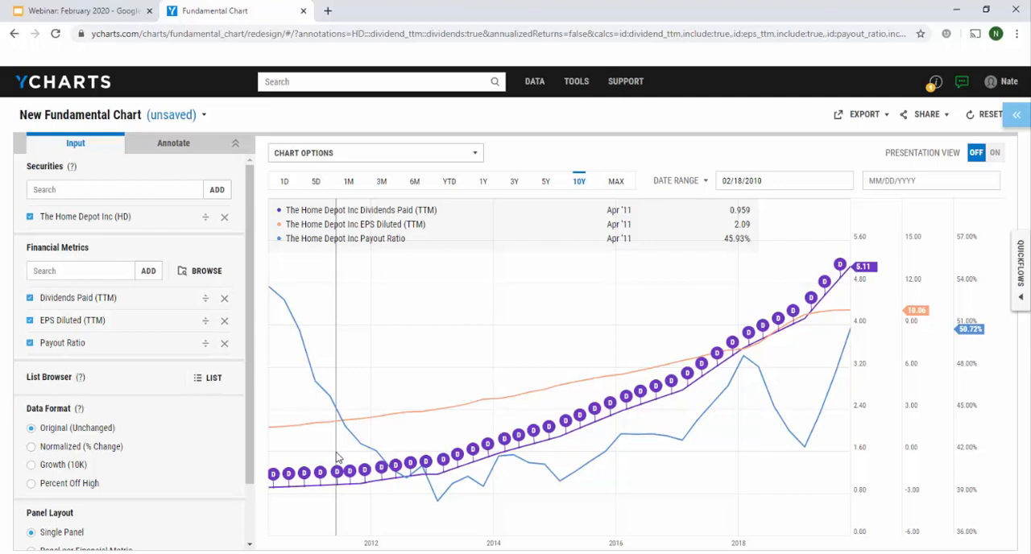
mouse_move(355, 475)
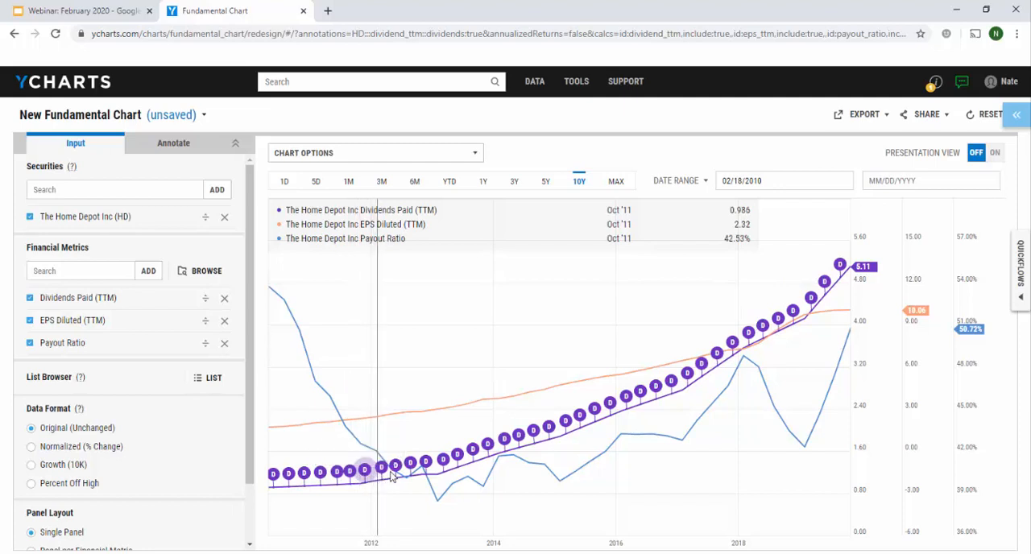
mouse_move(415, 474)
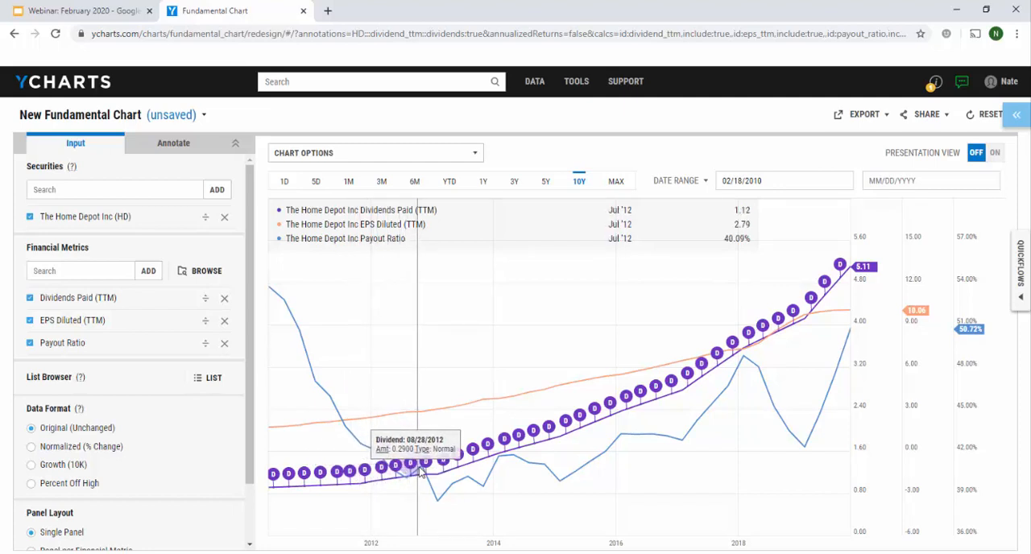
mouse_move(446, 465)
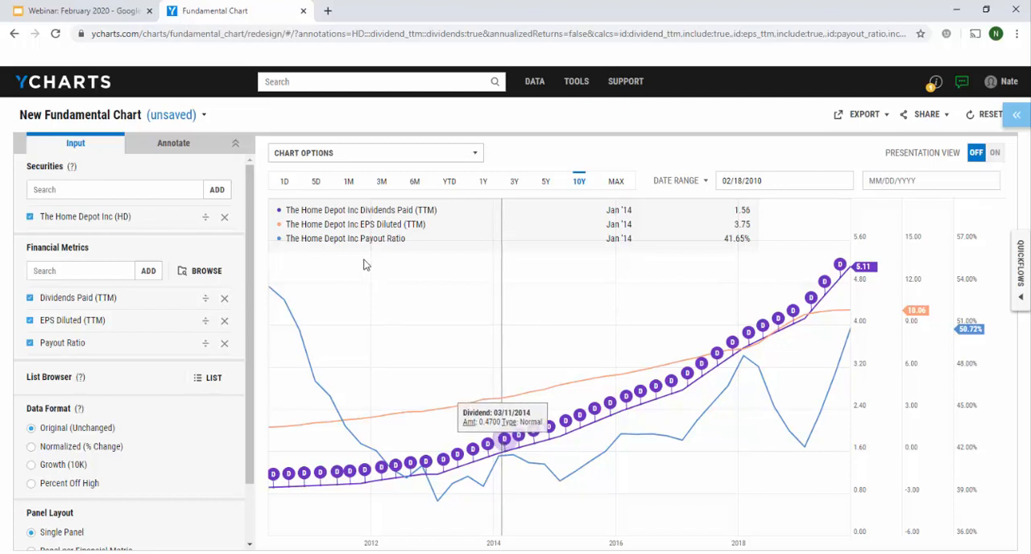
Return to the Home Depot quote page, generate its Valuation to Market comparison table and collapse the Metrics section
click(13, 34)
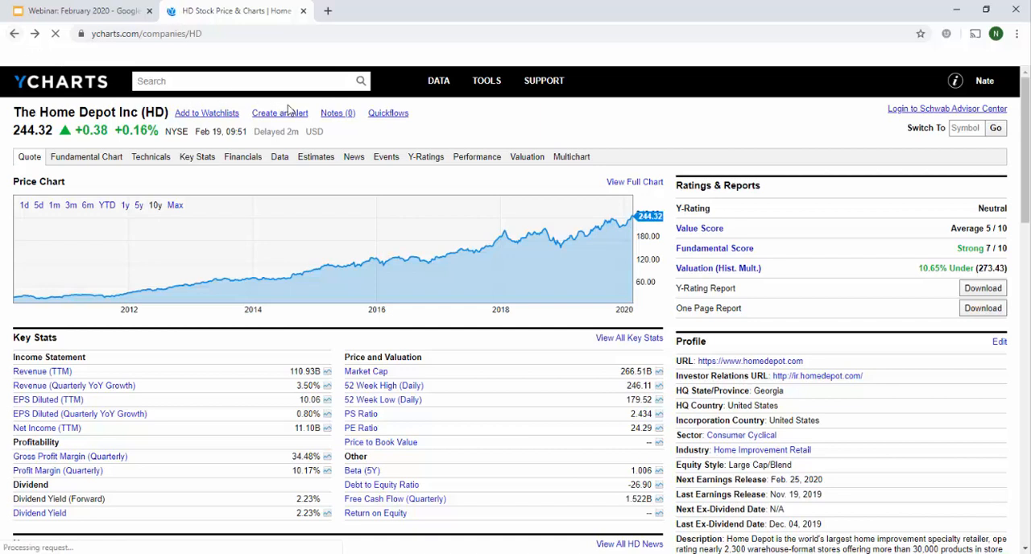
click(389, 115)
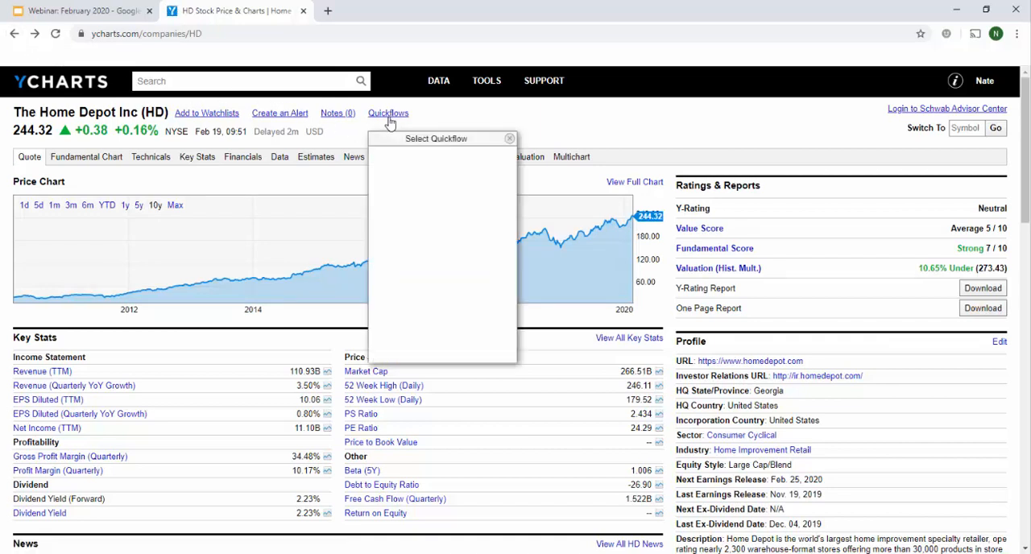
scroll(421, 224, down, 2)
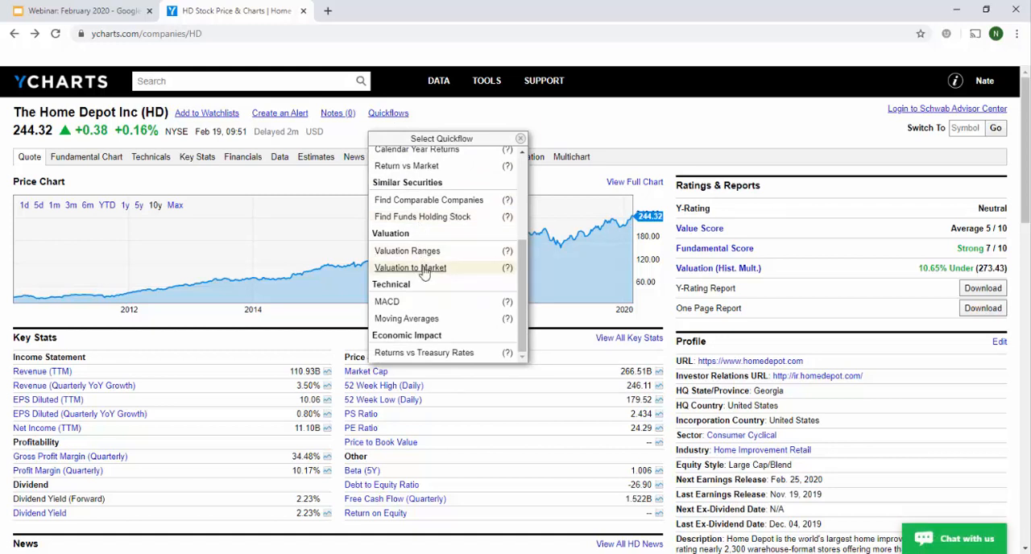
click(424, 268)
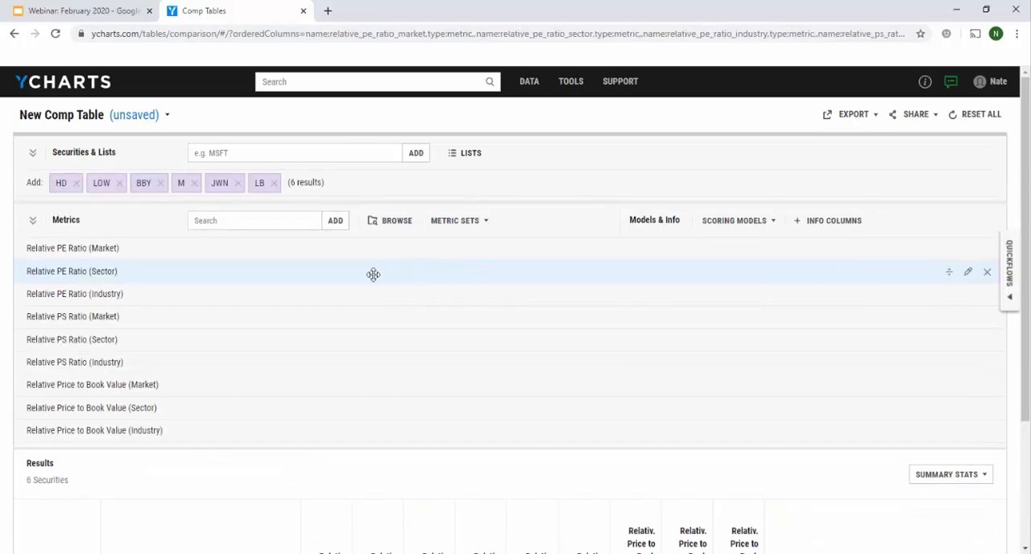
click(32, 224)
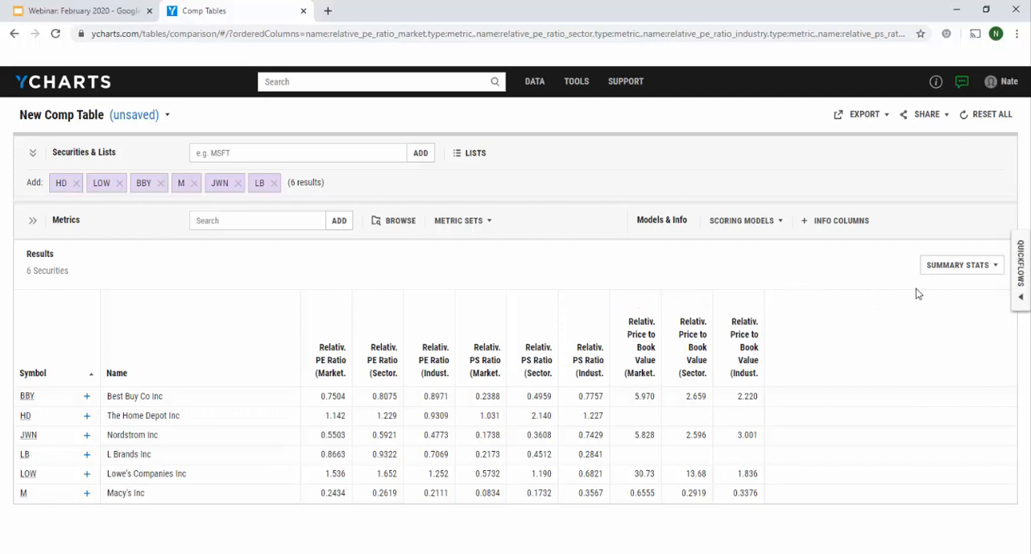
Generate the Holdings Calendar Quarter Returns table for the client's model portfolio and display the available Quickflows again
click(1017, 292)
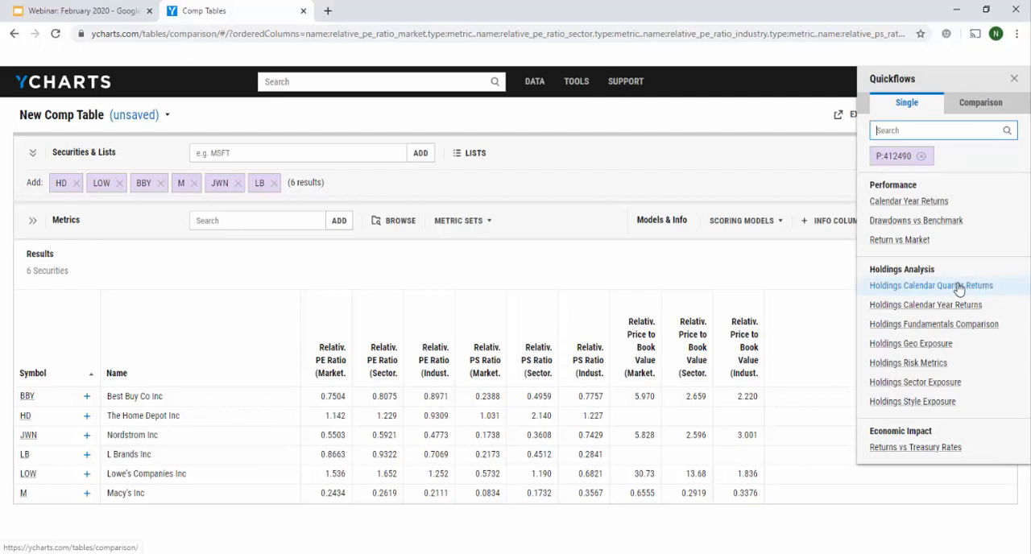
click(960, 286)
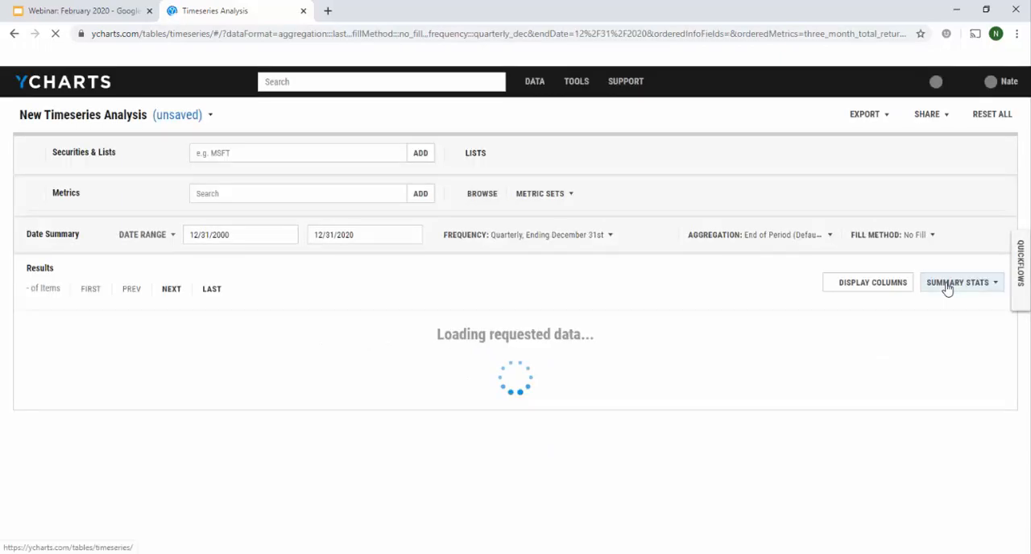
click(1012, 301)
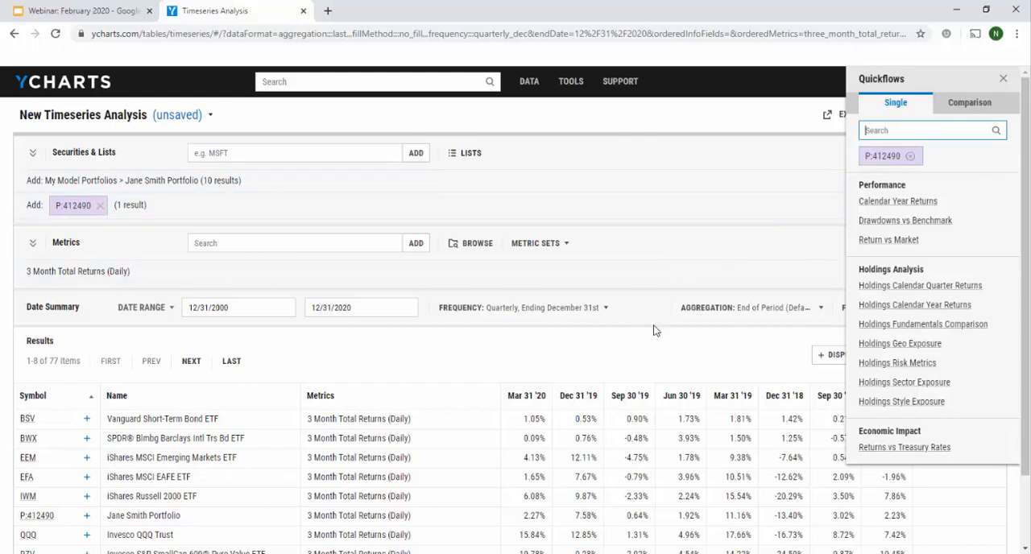
Open the Invesco S&P SmallCap 600 Pure Value ETF (RZV) from the quarterly returns table and view its performance and returns
scroll(654, 330, down, 1)
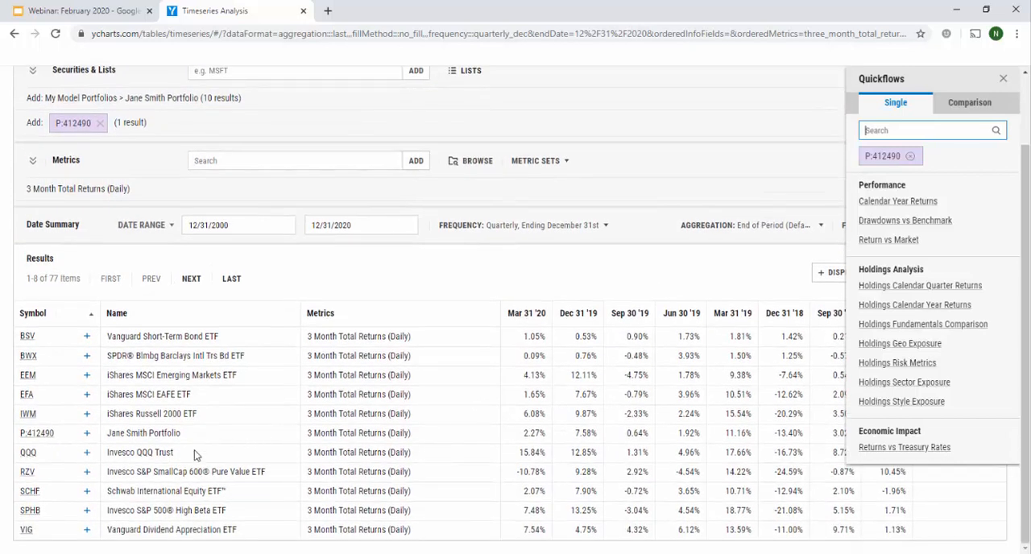
click(25, 474)
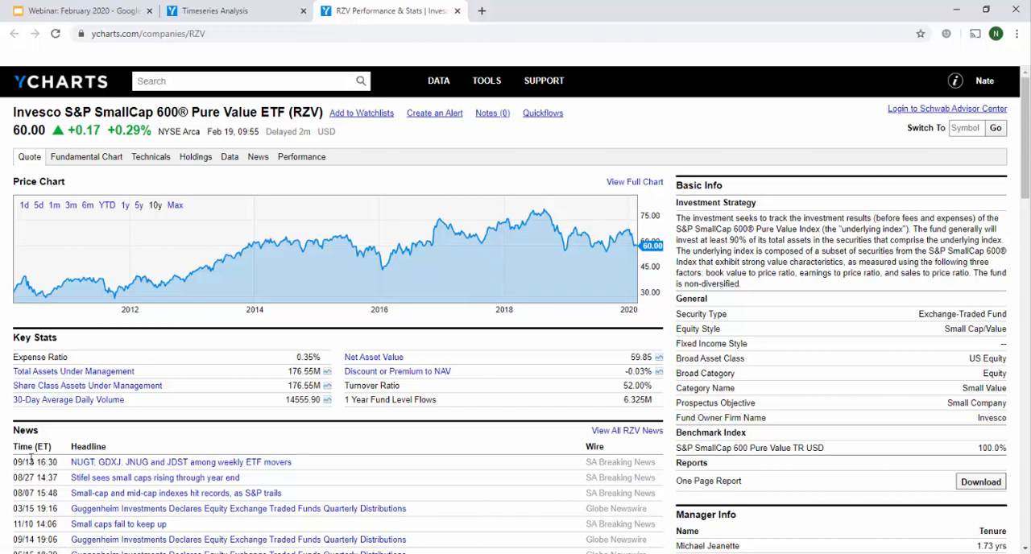
click(310, 161)
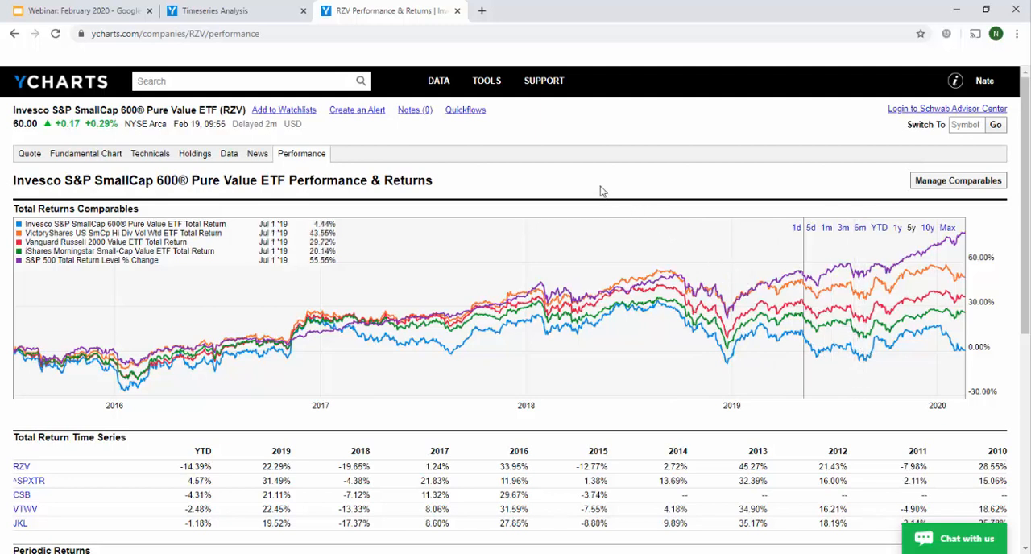
Run the Find Similar ETF Quickflow for RZV and collapse the Securities section of the fund screen
click(467, 114)
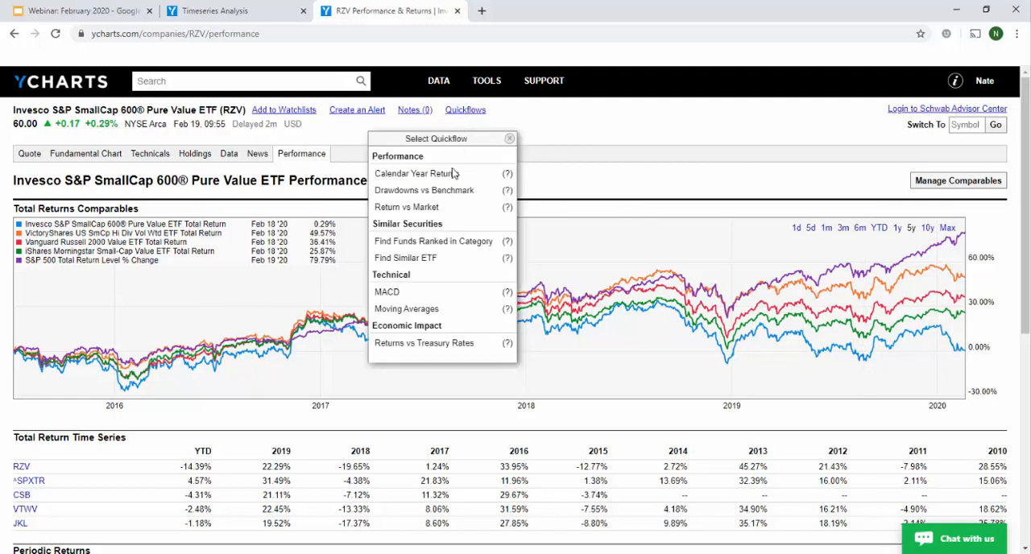
click(424, 260)
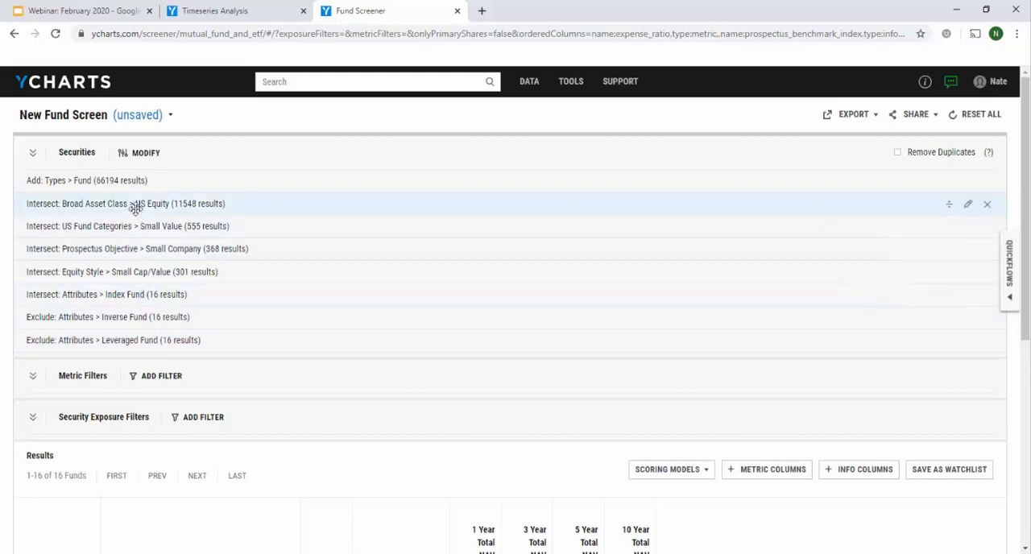
click(33, 154)
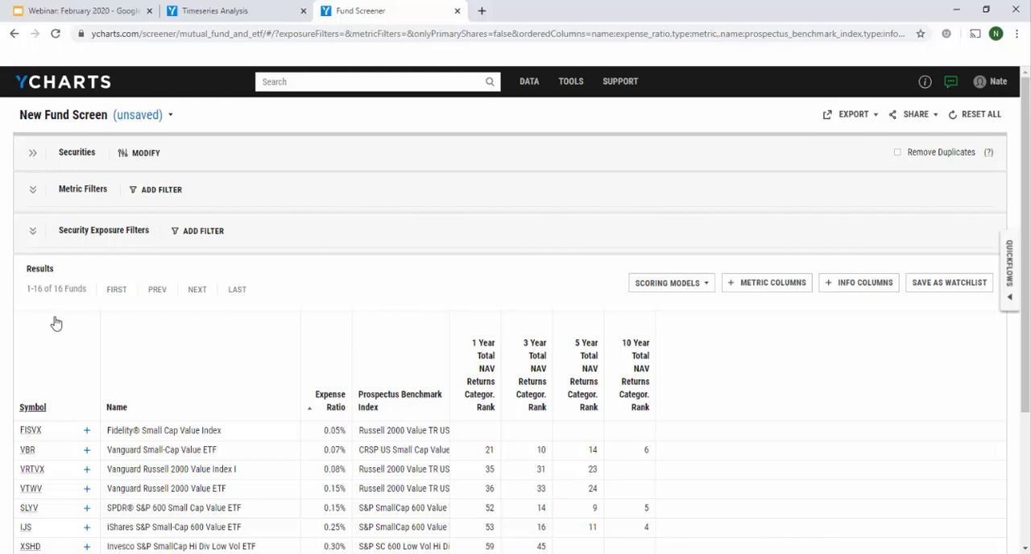
Sort the similar funds in ascending order of 5 Year Total NAV Returns Category Rank and review the ranking
scroll(57, 323, down, 1)
scroll(56, 323, down, 2)
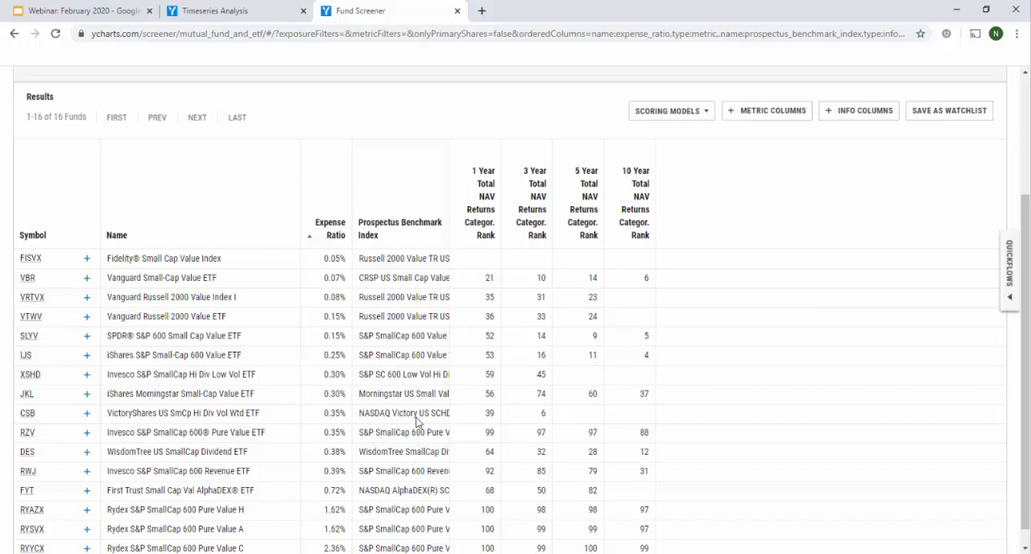
click(588, 229)
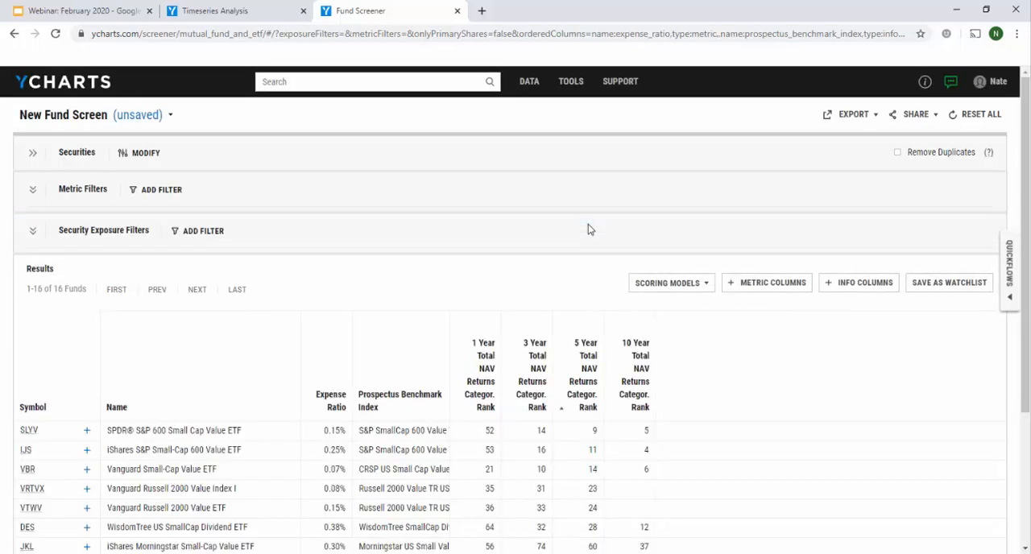
scroll(587, 230, down, 3)
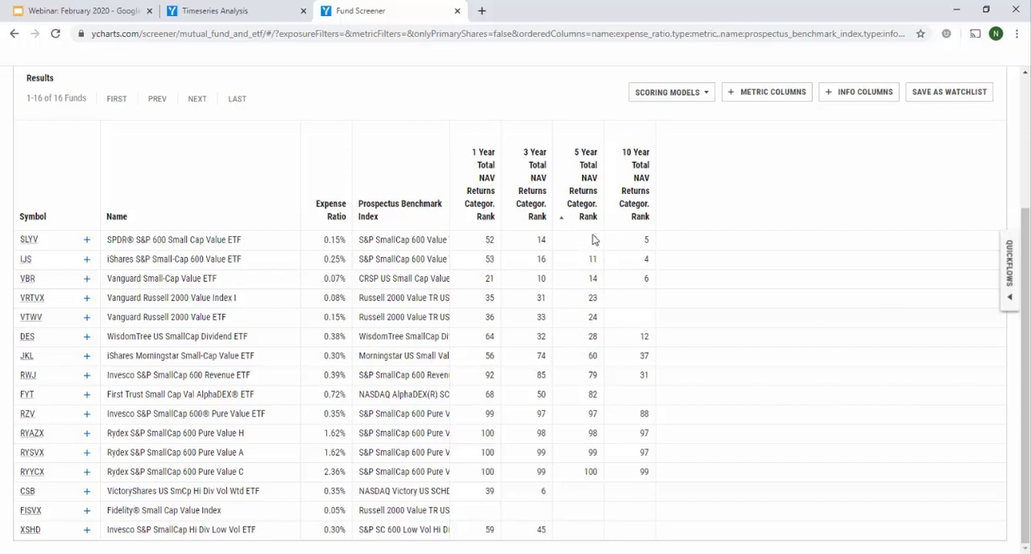
Add the 5 Year Total Returns (Daily) metric as a column to the fund screen results and review its values
click(770, 95)
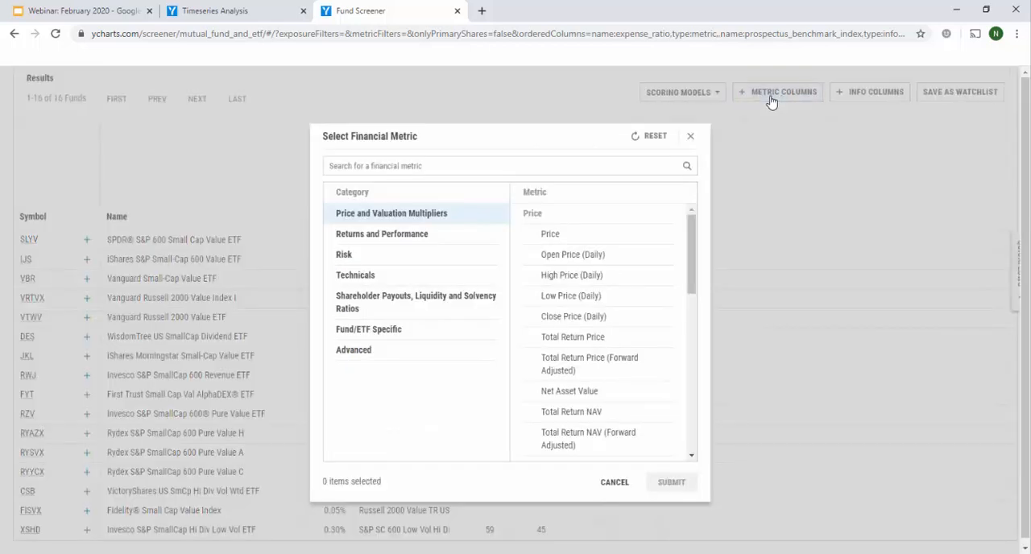
click(430, 159)
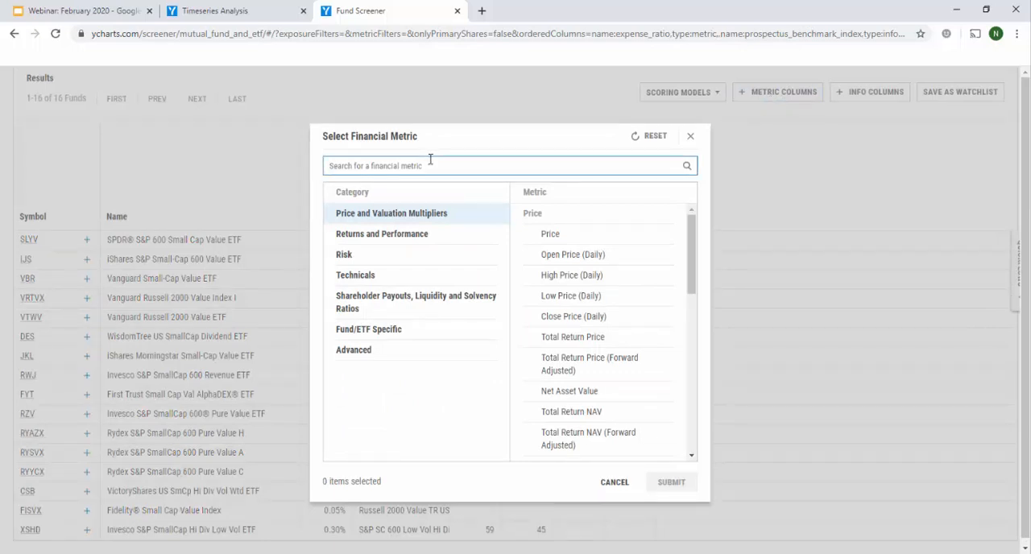
text(5 year total)
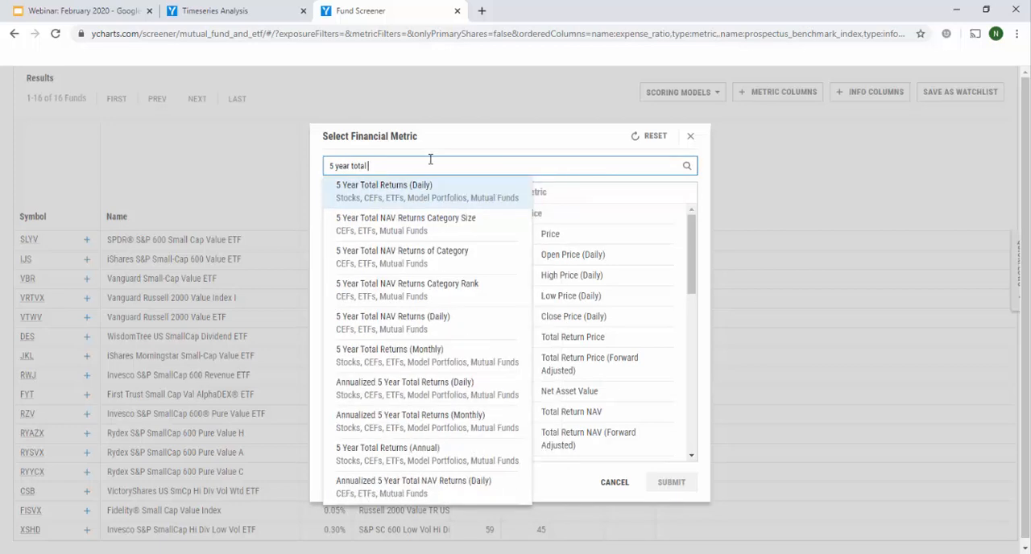
click(427, 185)
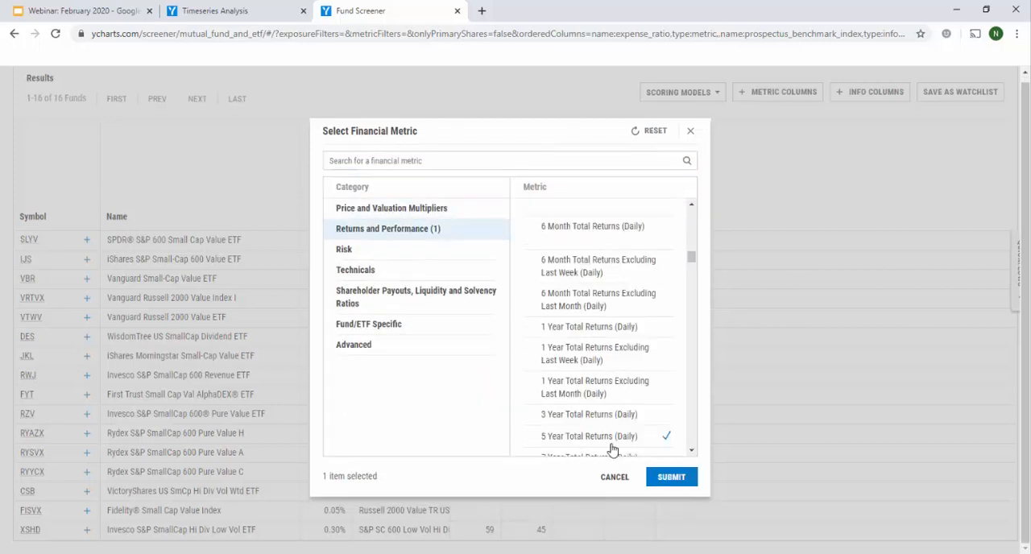
click(671, 476)
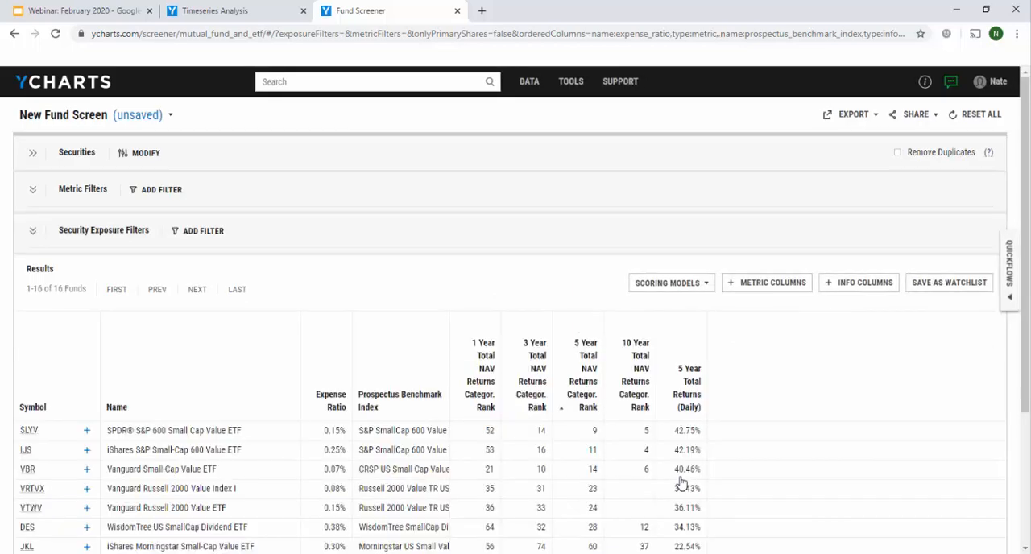
scroll(681, 481, down, 2)
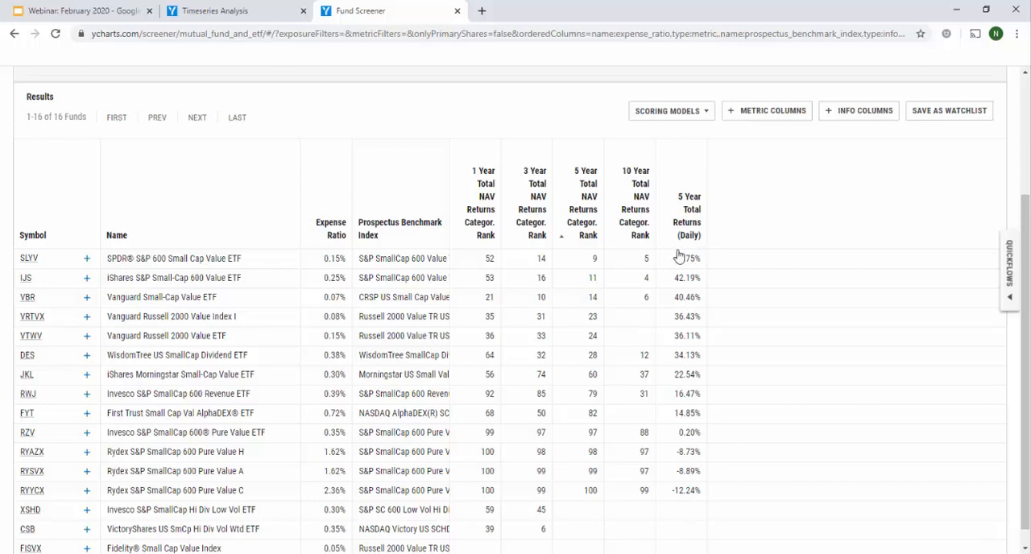
mouse_move(683, 251)
scroll(723, 436, up, 3)
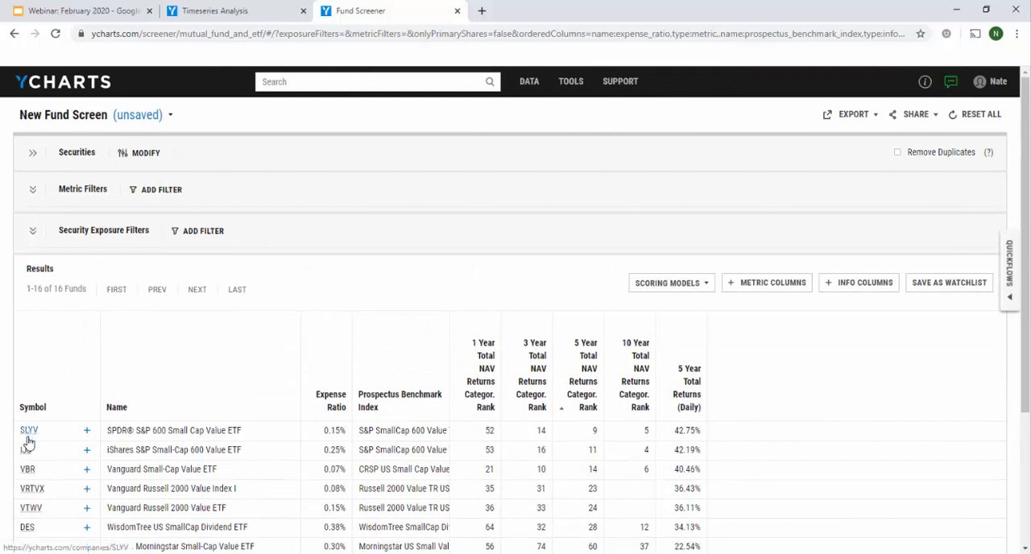
Duplicate the client's original model portfolio, naming the copy with the client's full name followed by "Revised"
mouse_move(570, 81)
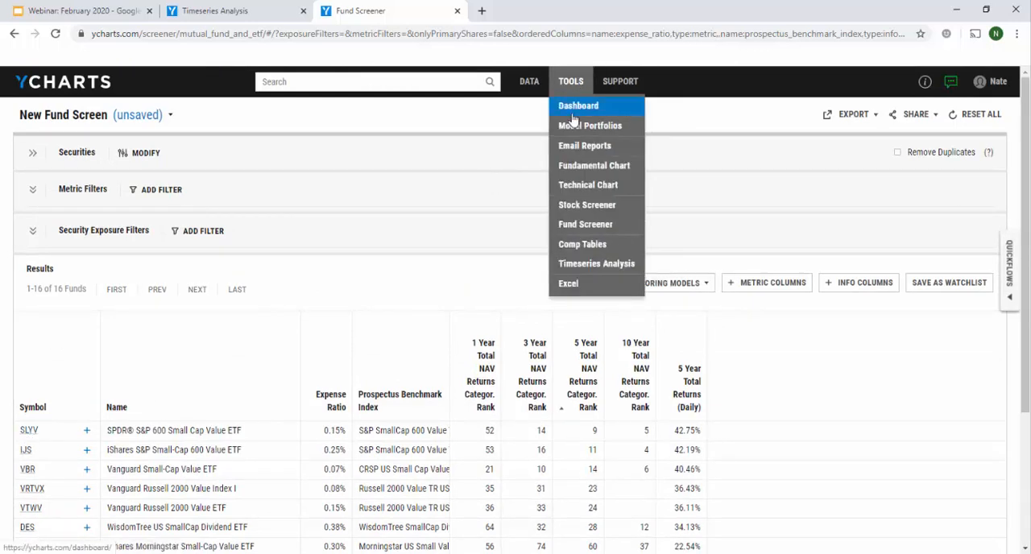
click(574, 126)
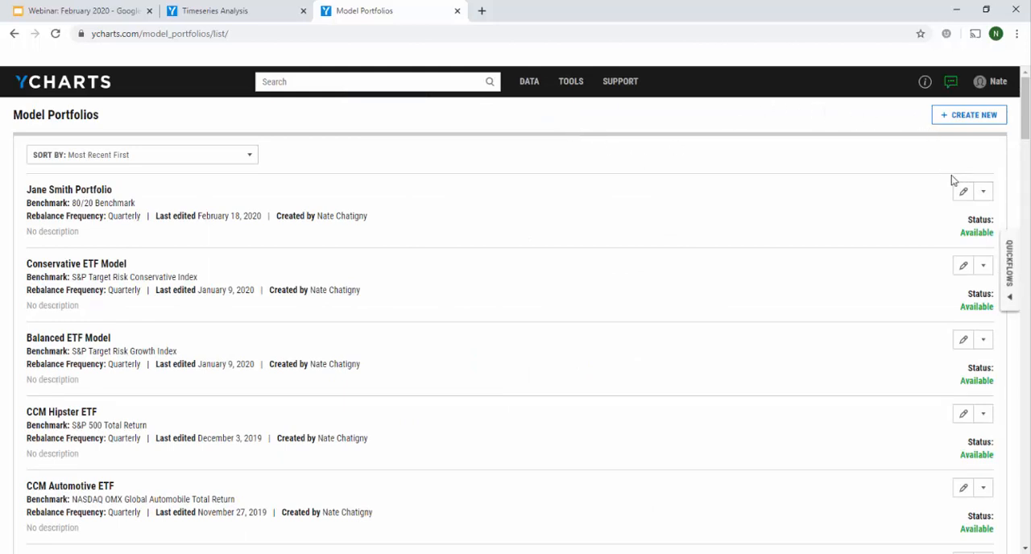
click(985, 193)
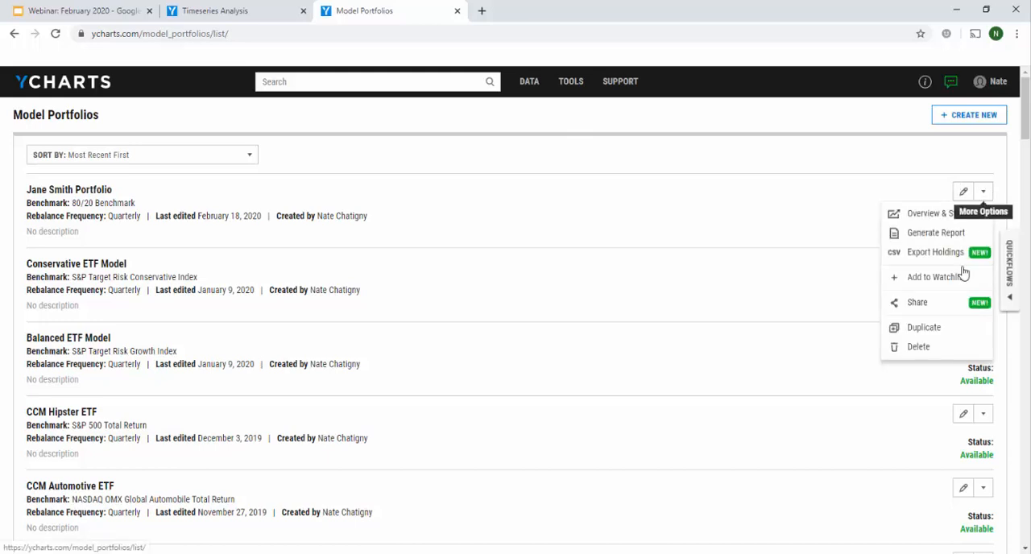
click(924, 327)
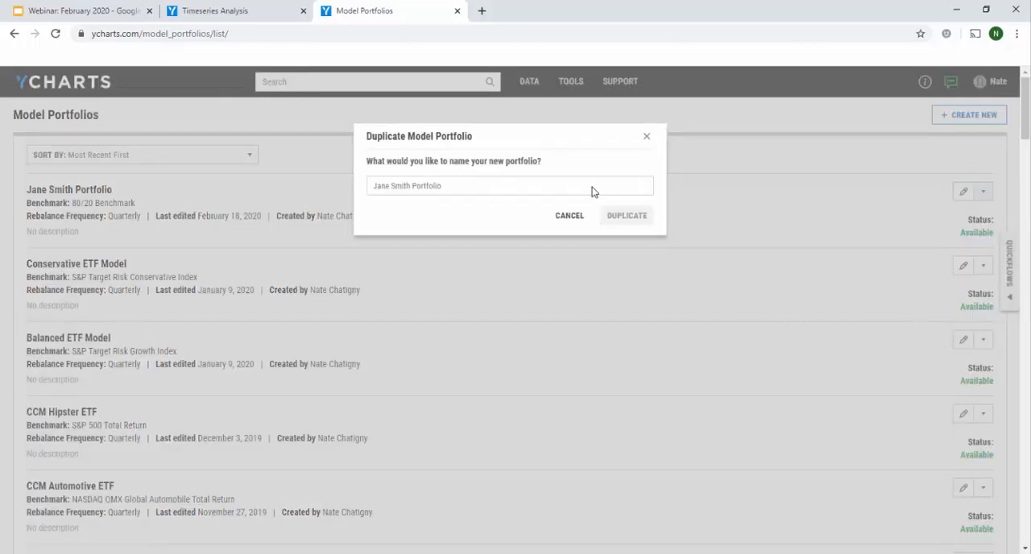
text(Jane)
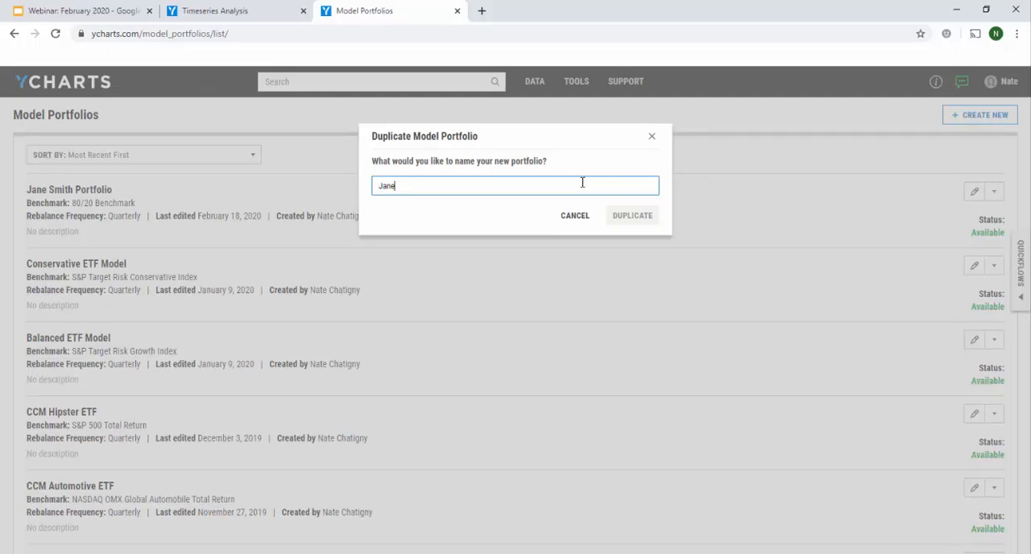
text( Smith Revised)
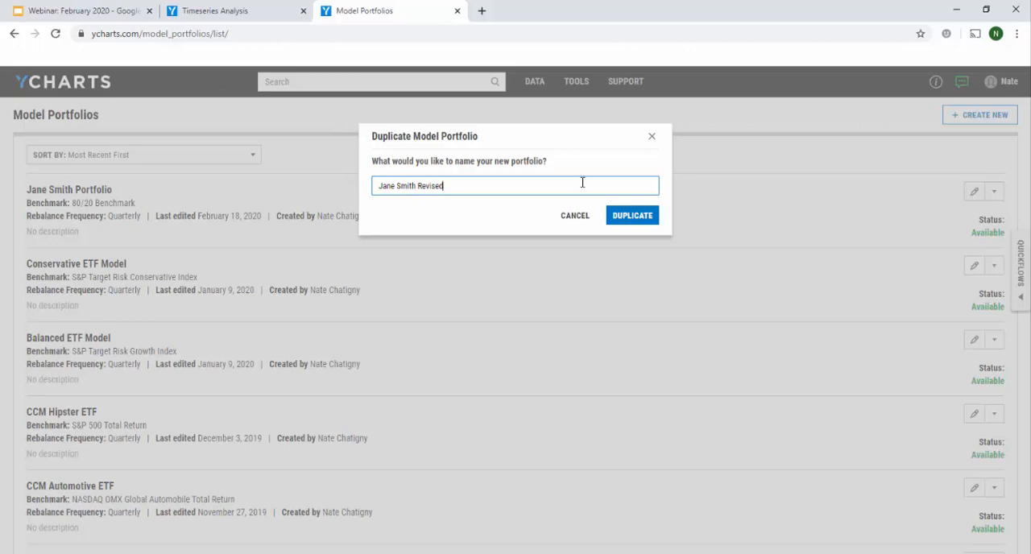
click(626, 216)
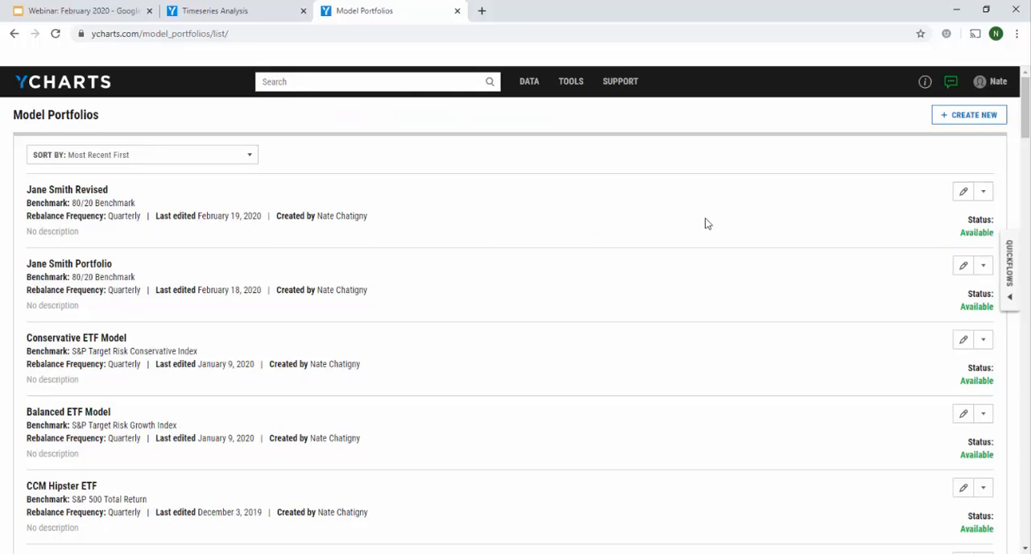
Edit the revised portfolio's items and replace RZV with SLYV, the SPDR S&P 600 Small Cap Value ETF
click(966, 195)
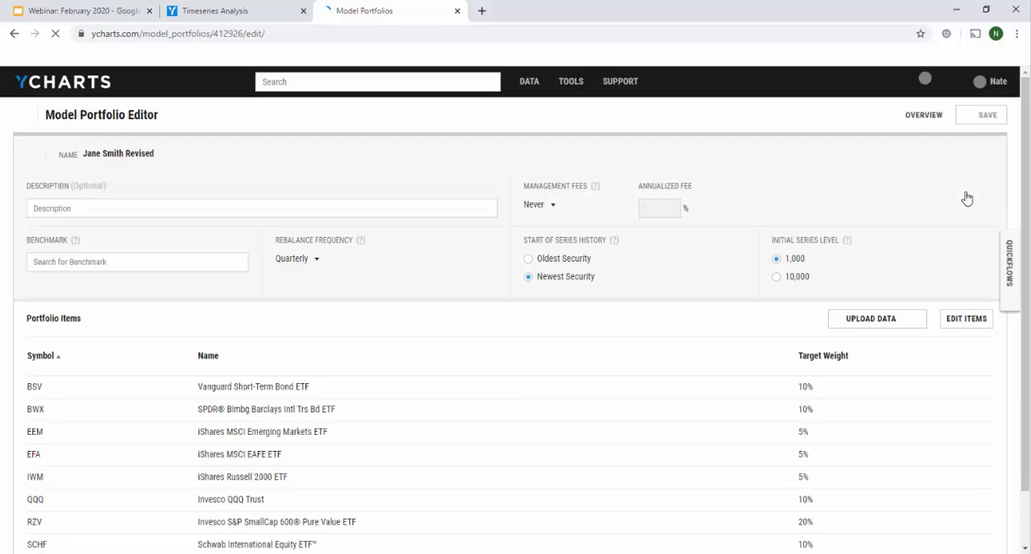
scroll(966, 198, down, 1)
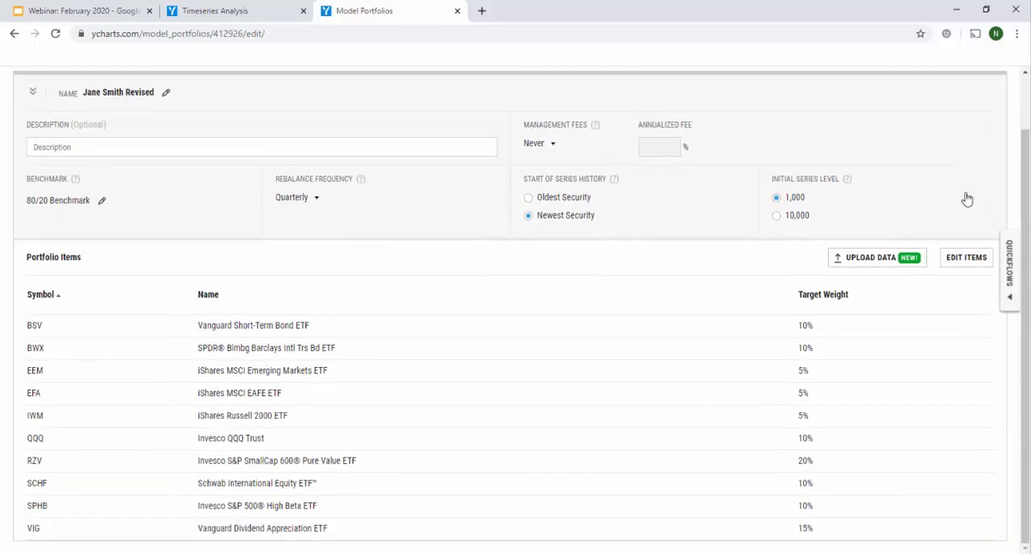
click(963, 259)
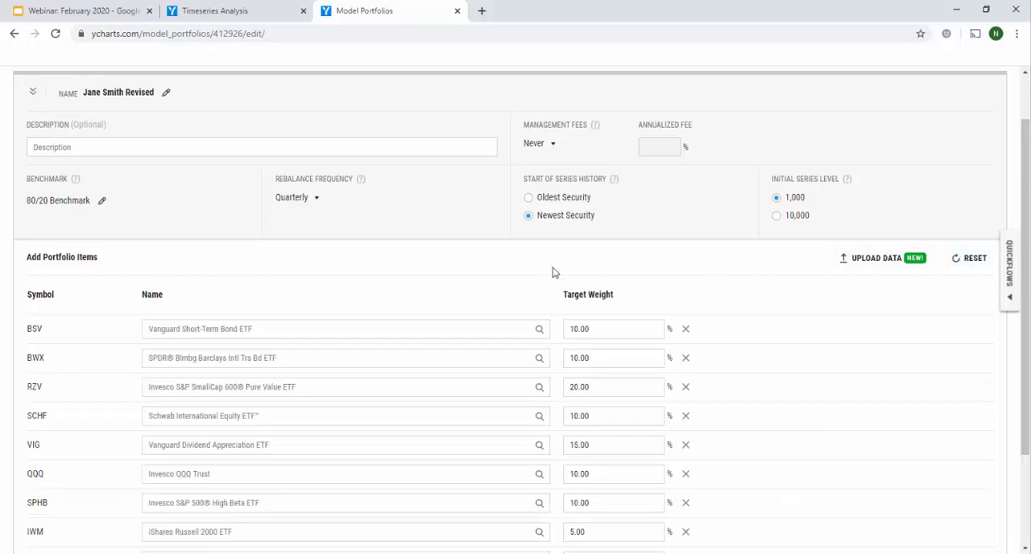
scroll(281, 385, down, 2)
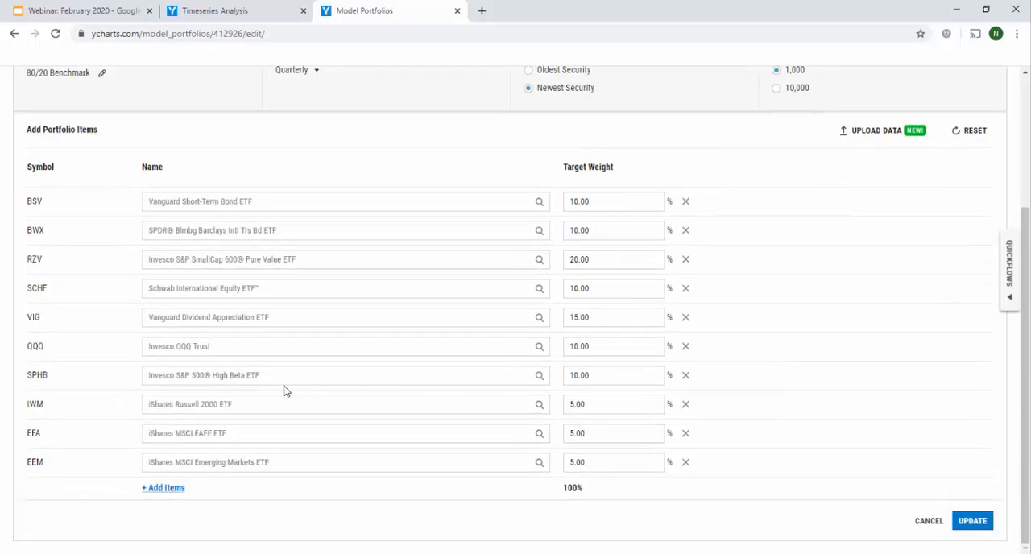
click(334, 263)
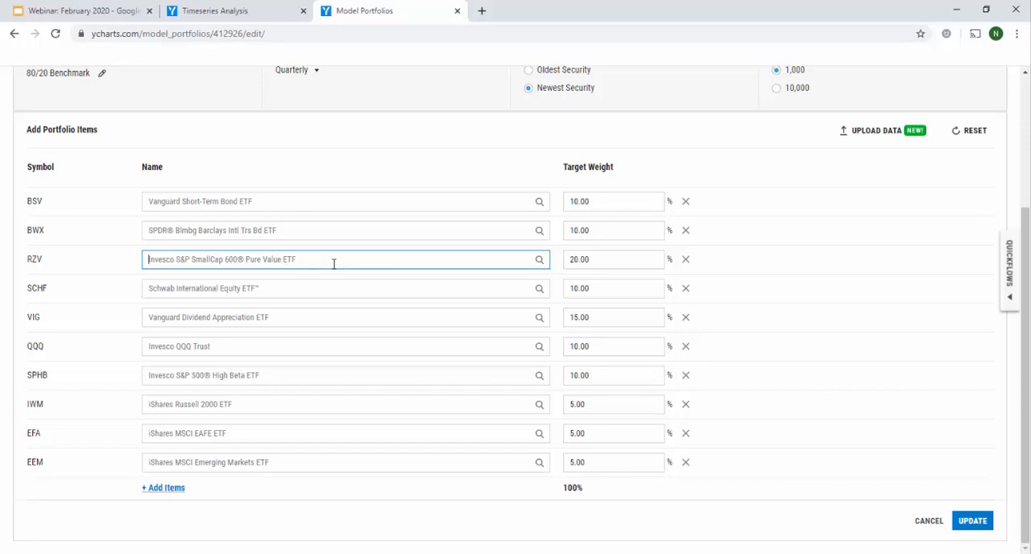
key(ctrl+a)
text(slyv)
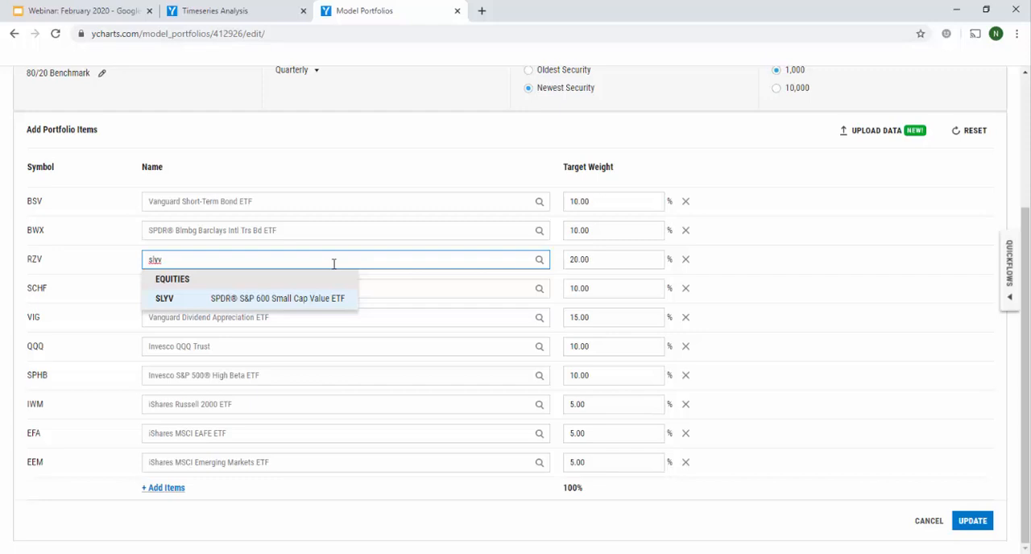
key(Return)
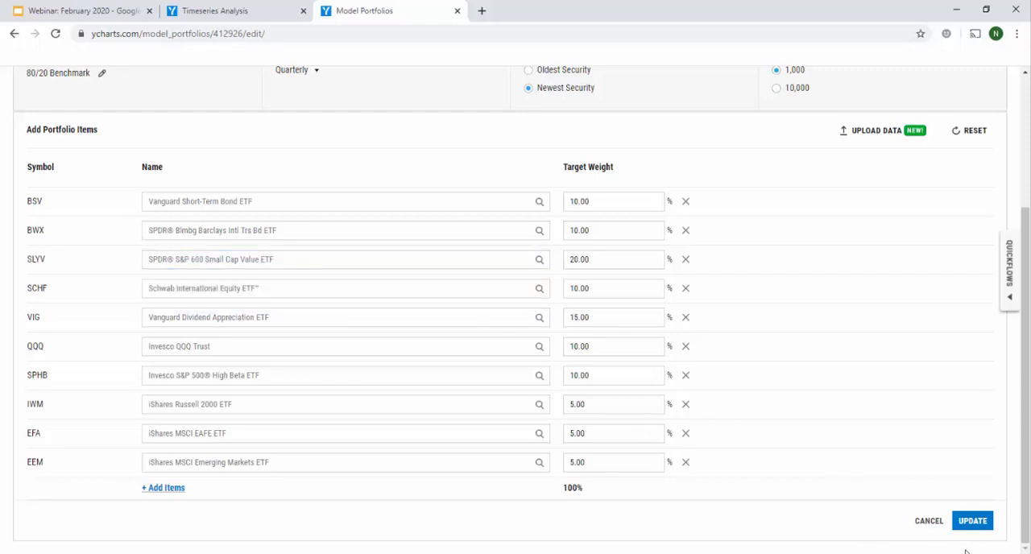
Apply the changed portfolio items and save the revised model portfolio, agreeing to its recalculation
click(977, 523)
scroll(992, 483, up, 3)
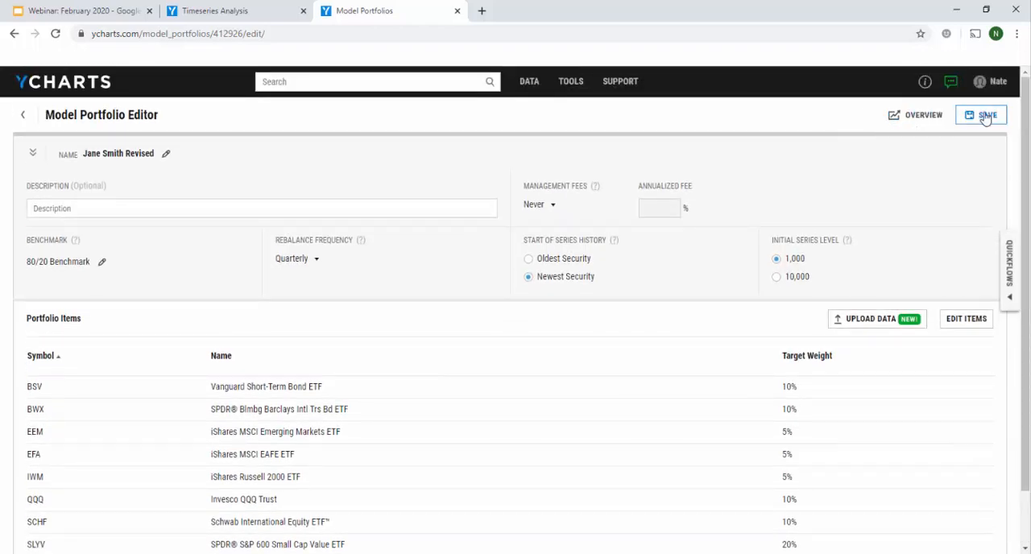
click(982, 117)
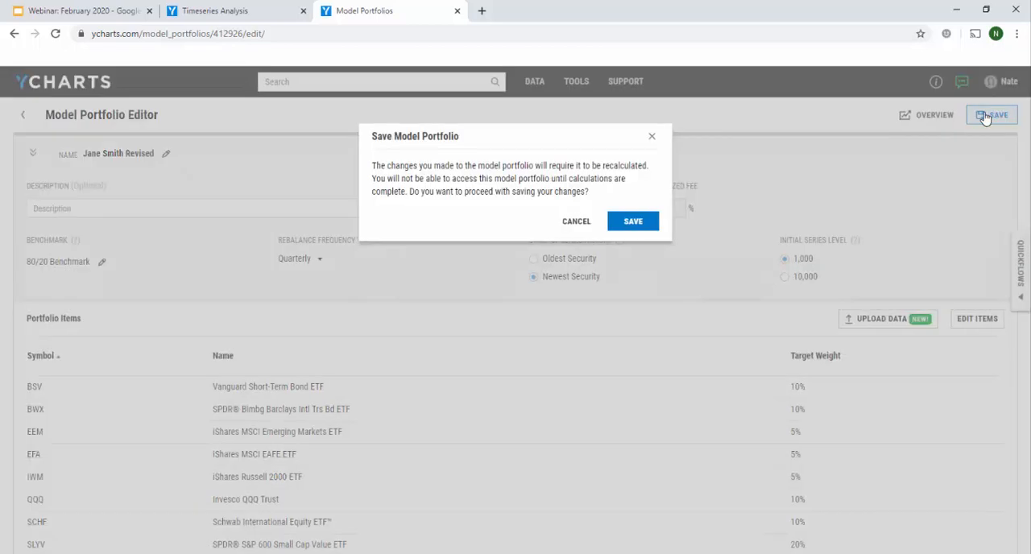
click(646, 226)
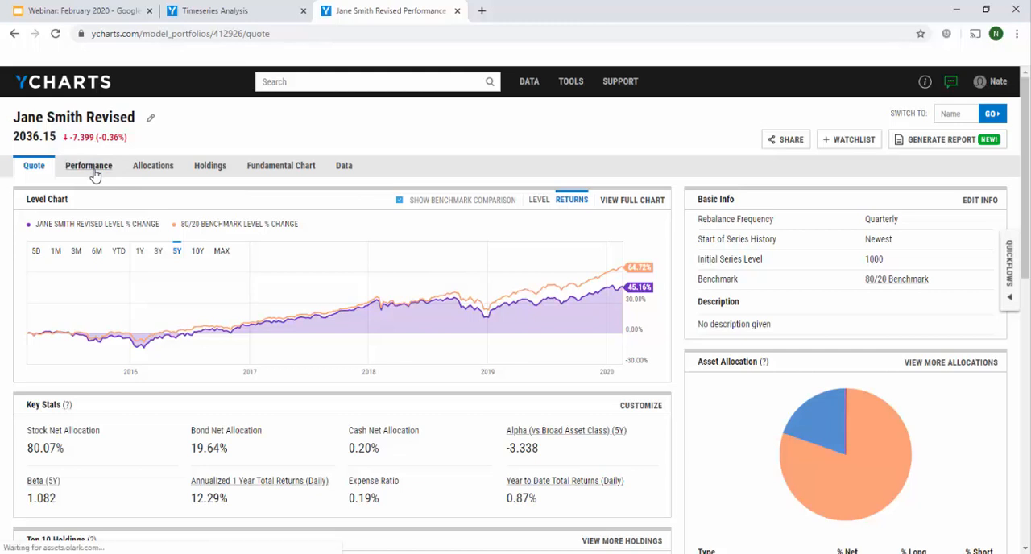
Add the client's original model portfolio as a comparable on the revised portfolio's performance page and compare their returns
click(89, 165)
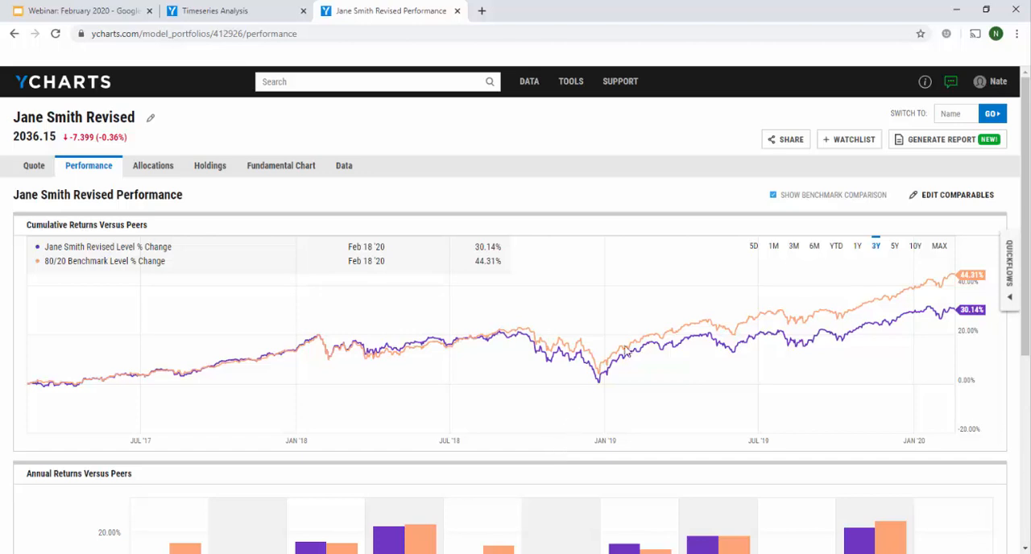
click(938, 200)
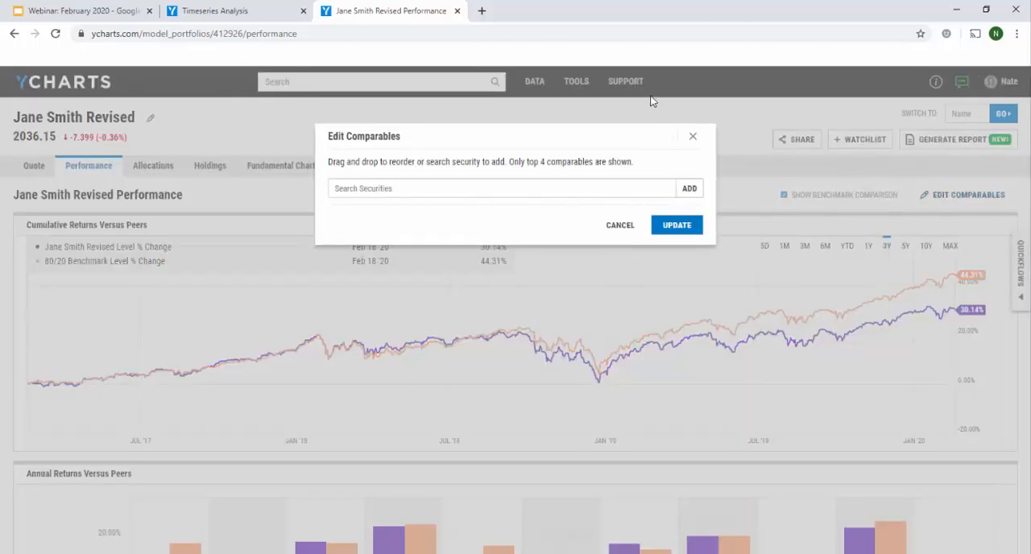
click(603, 186)
text(jane)
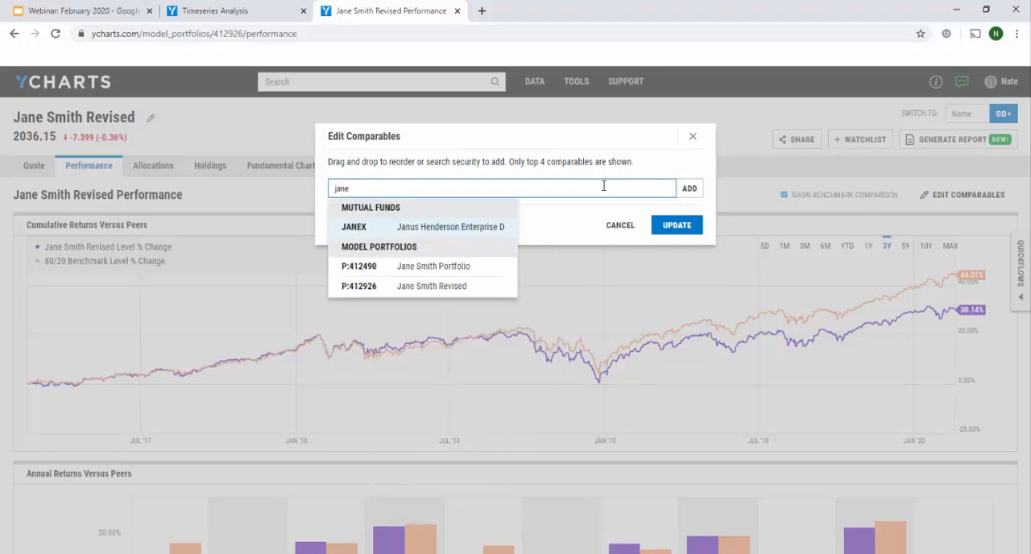
click(497, 267)
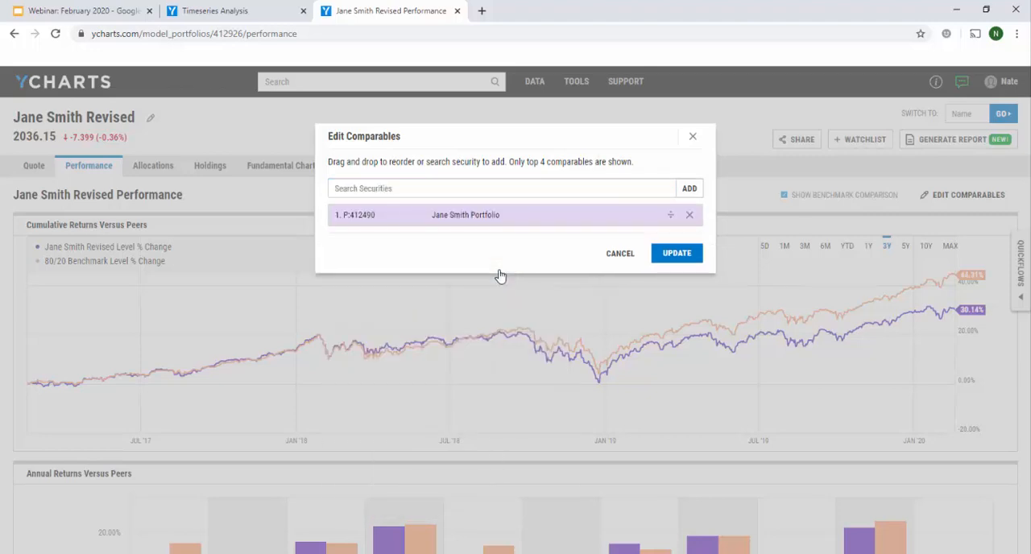
click(668, 257)
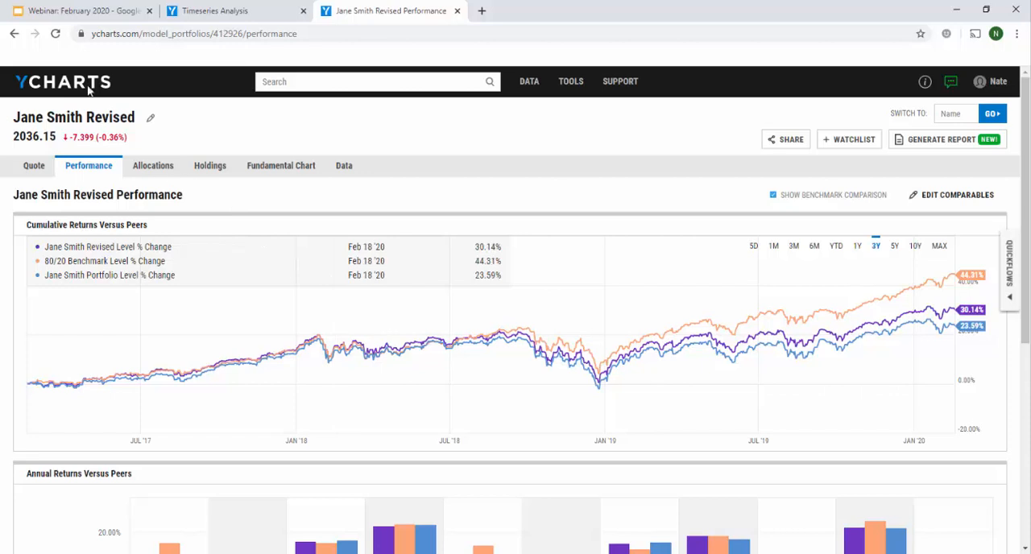
Switch to the "Webinar: February 2020" presentation in Google Slides
click(110, 19)
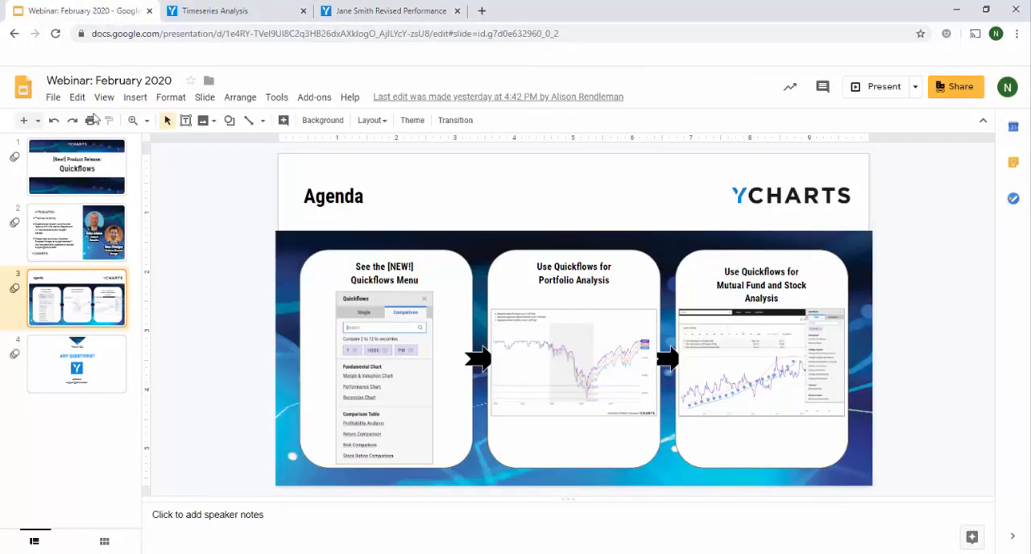